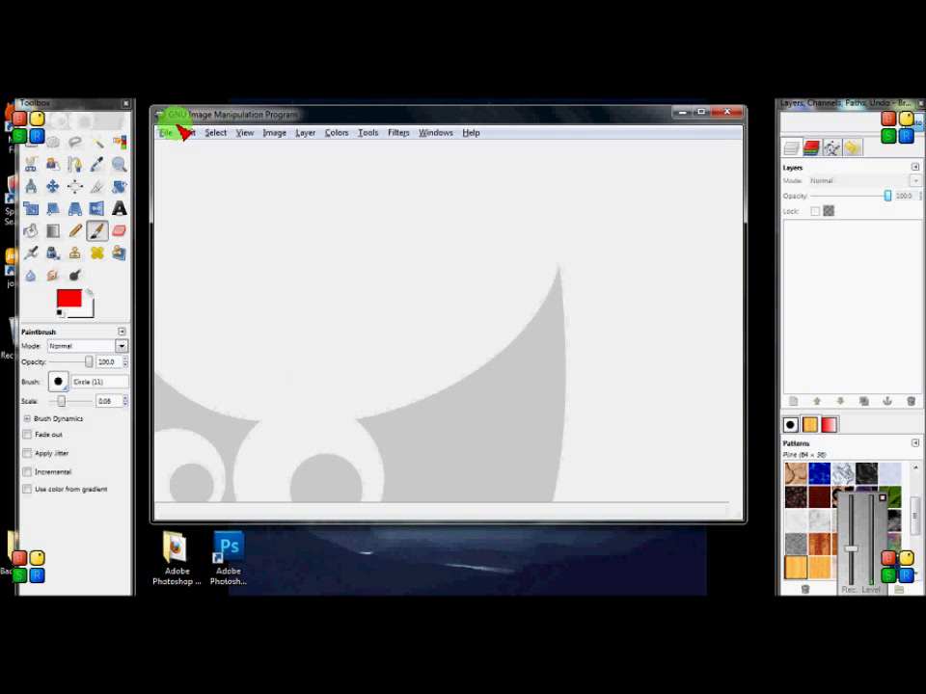
# Bring up the Create a New Image dialog from the File menu, showing its default 640 × 400 size.
pyautogui.click(178, 128)
pyautogui.click(177, 151)
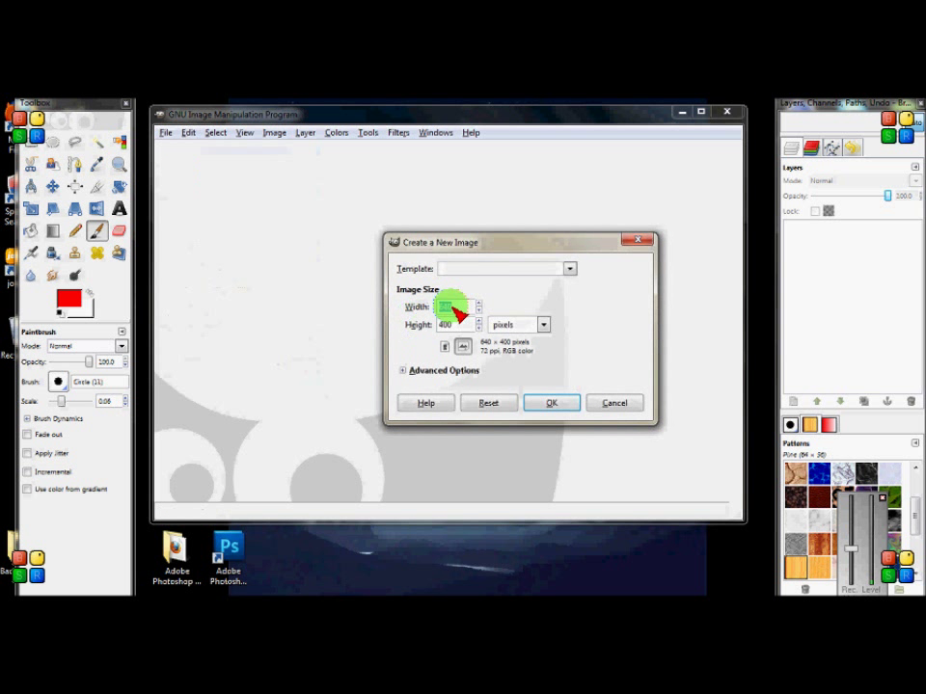
# Cancel the new-image dialog and open SpanishWalk.jpg from the Friesians folder.
pyautogui.click(605, 403)
pyautogui.click(166, 132)
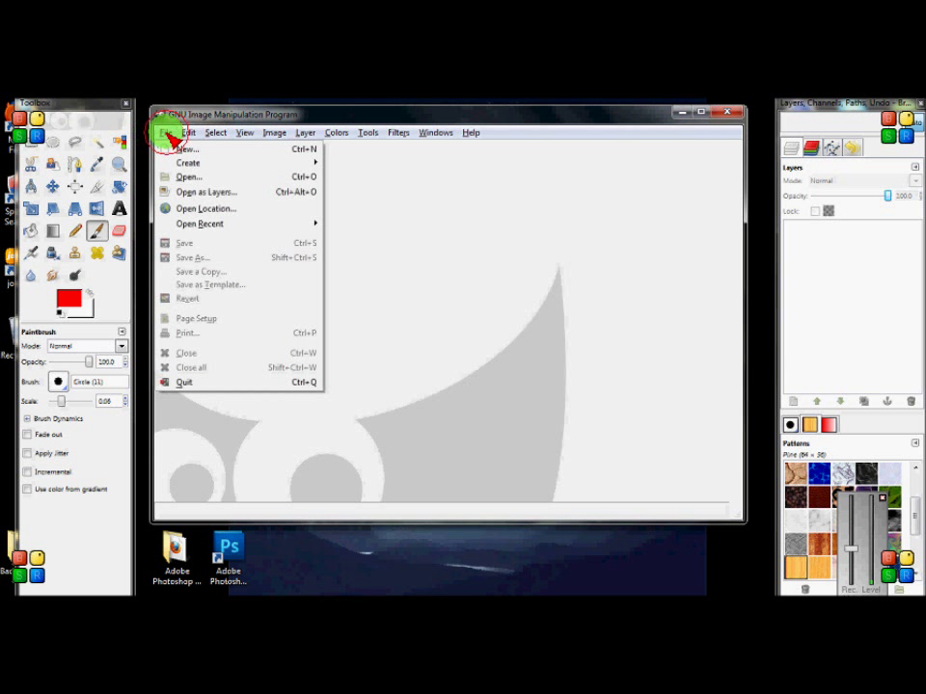
pyautogui.click(186, 177)
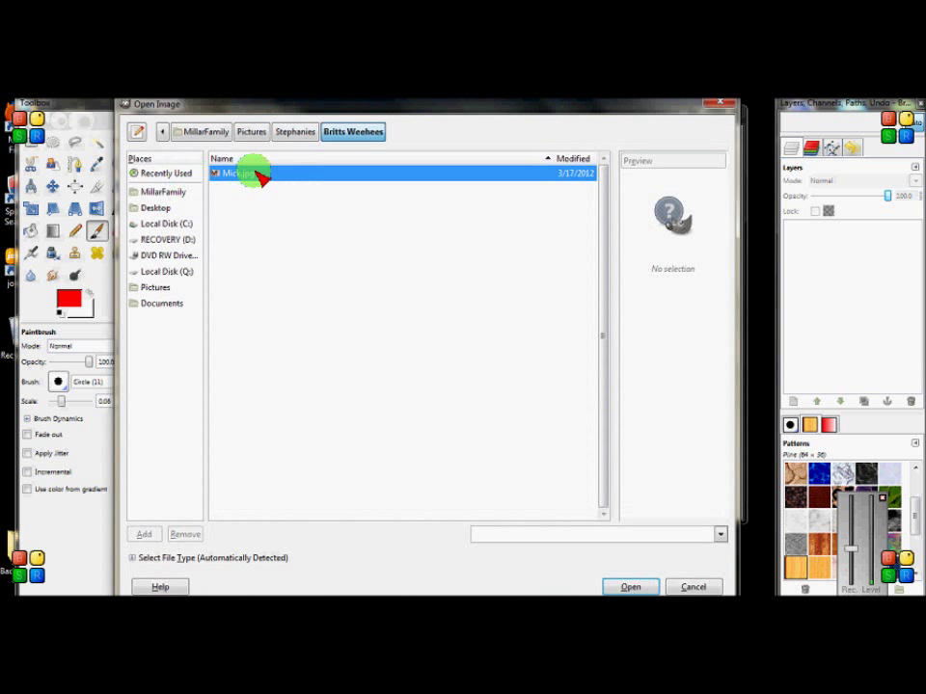
pyautogui.click(301, 131)
pyautogui.doubleClick(264, 220)
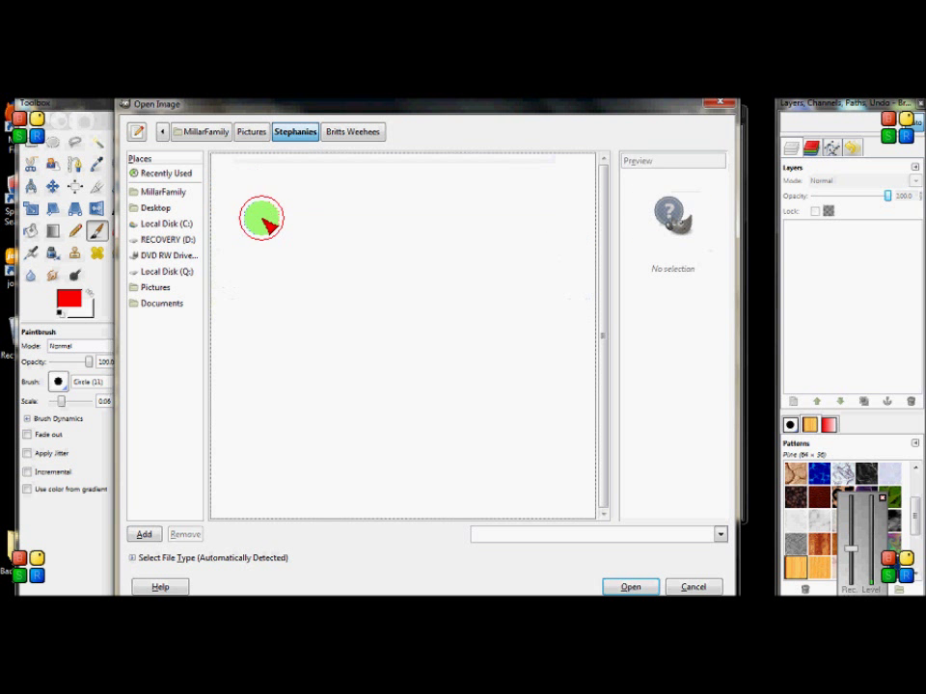
pyautogui.scroll(-10, 603, 386)
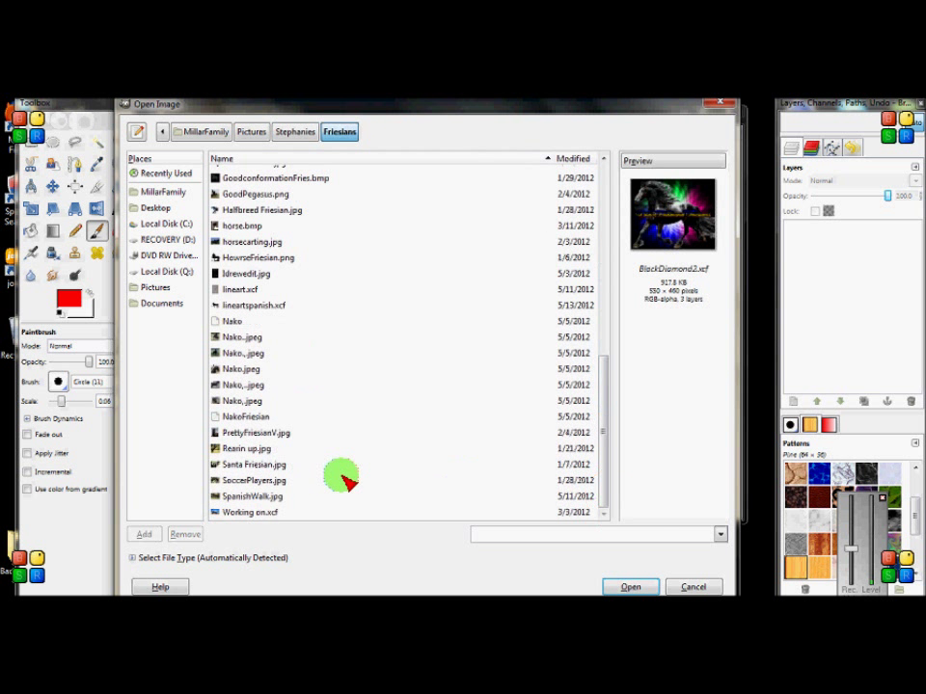
pyautogui.click(325, 494)
pyautogui.click(629, 585)
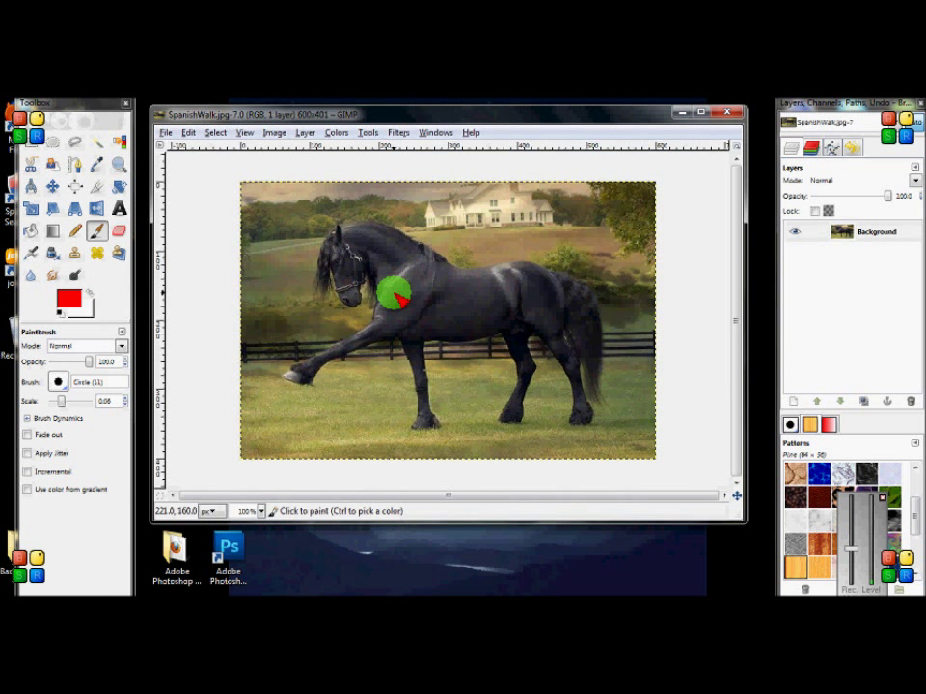
# Add a transparent layer named Outline above the photo and select the Paintbrush.
pyautogui.click(793, 399)
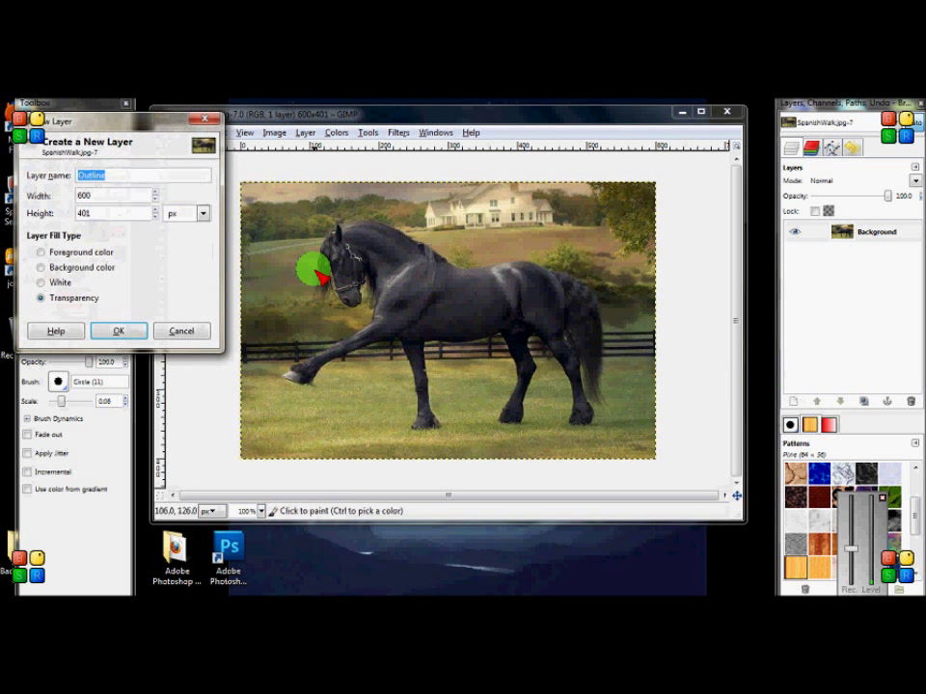
pyautogui.click(114, 333)
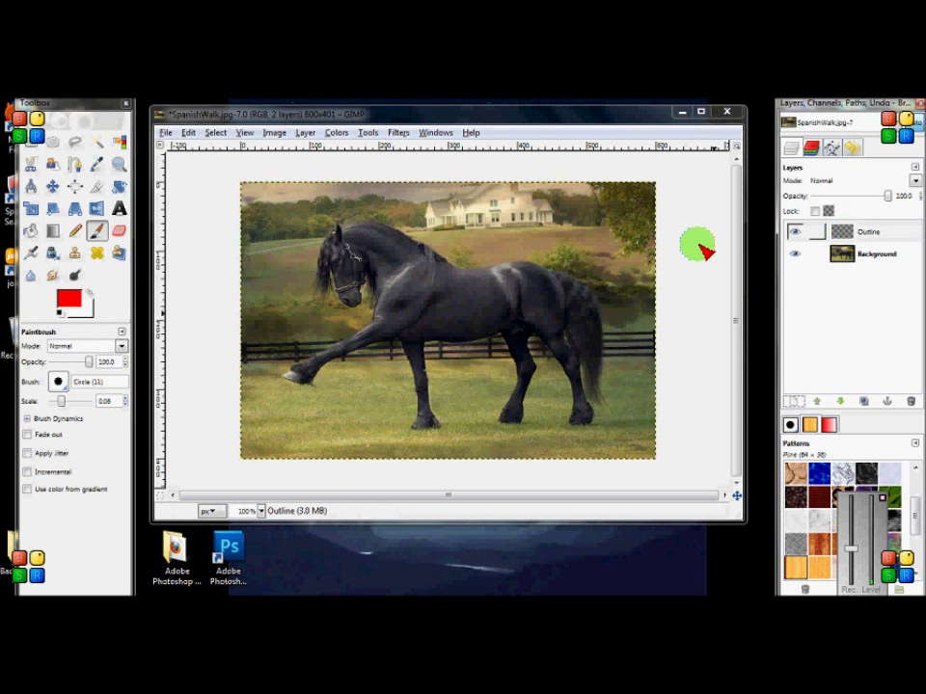
pyautogui.click(95, 231)
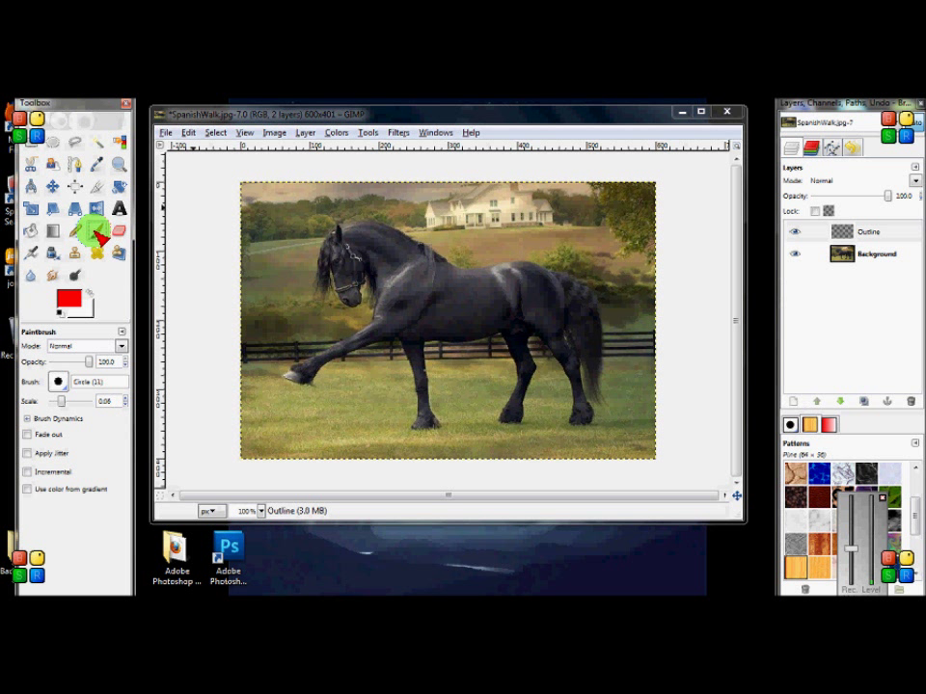
pyautogui.click(69, 289)
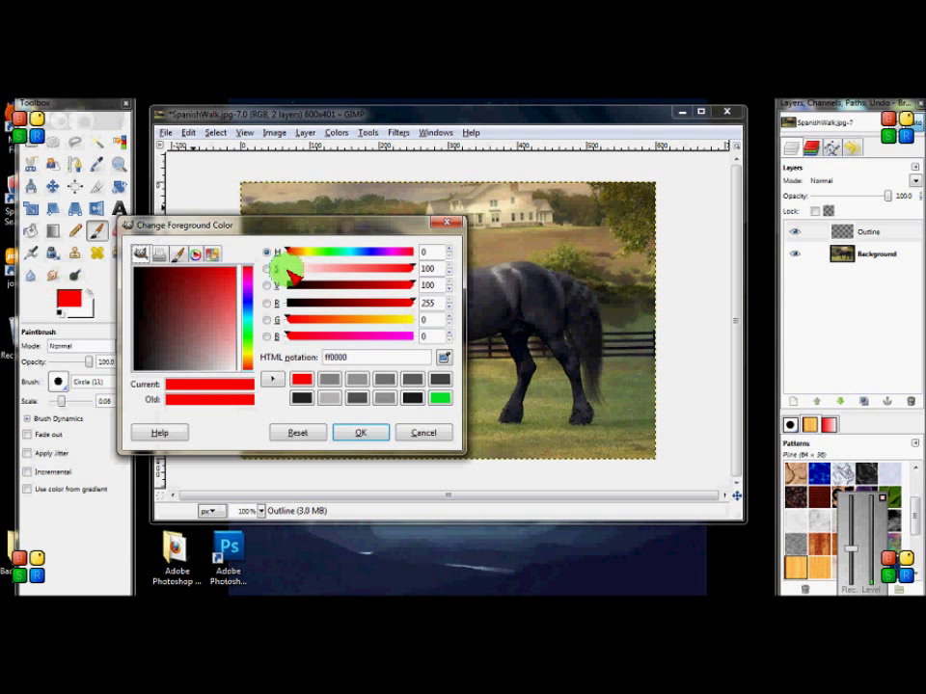
pyautogui.click(363, 431)
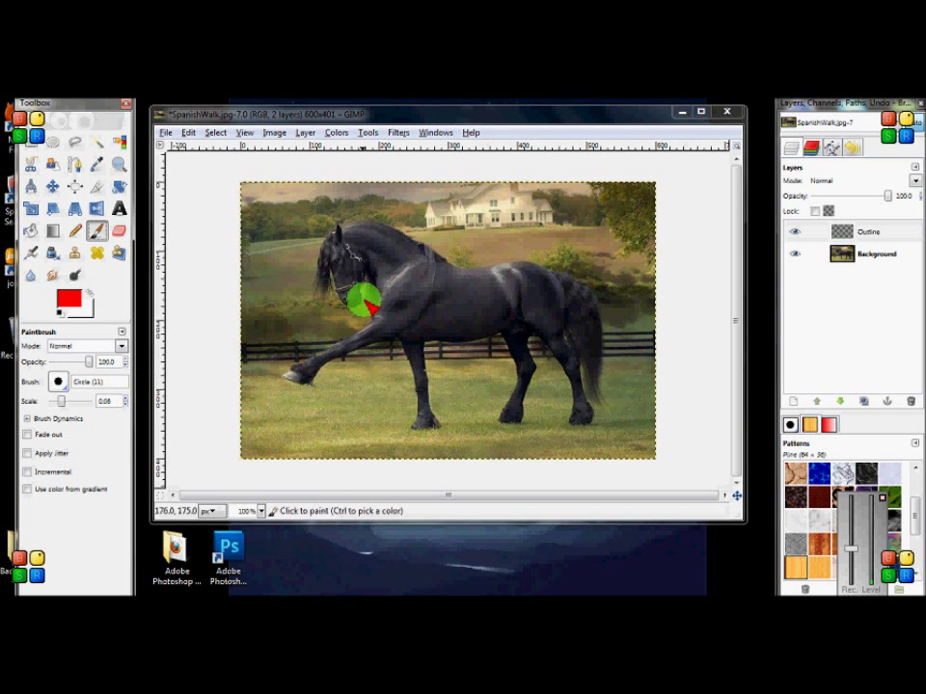
# Zoom to 400% then 800% and bring the horse's head into view.
pyautogui.click(261, 512)
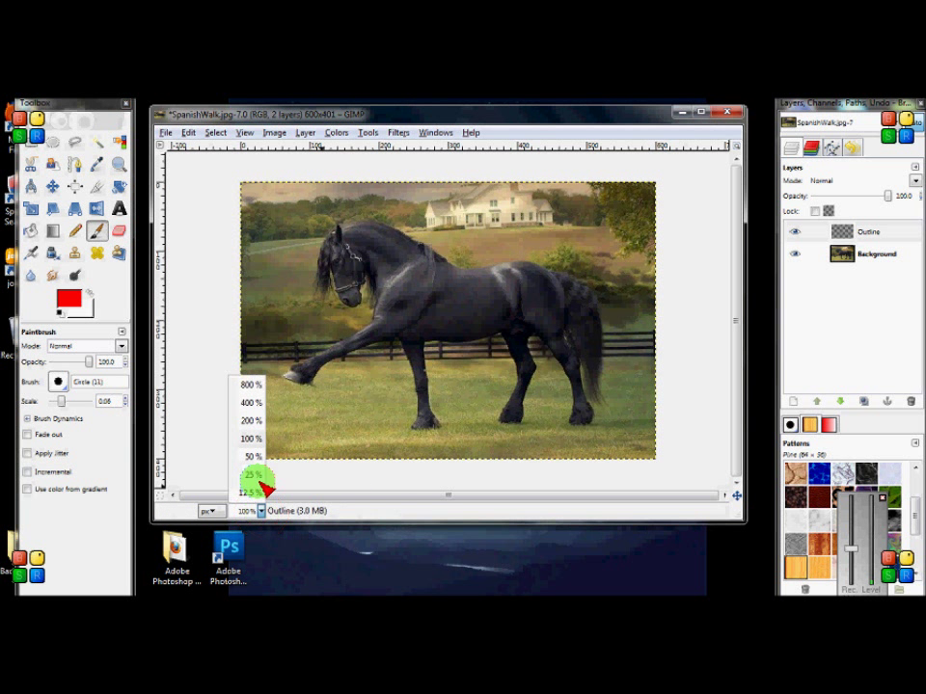
pyautogui.click(245, 402)
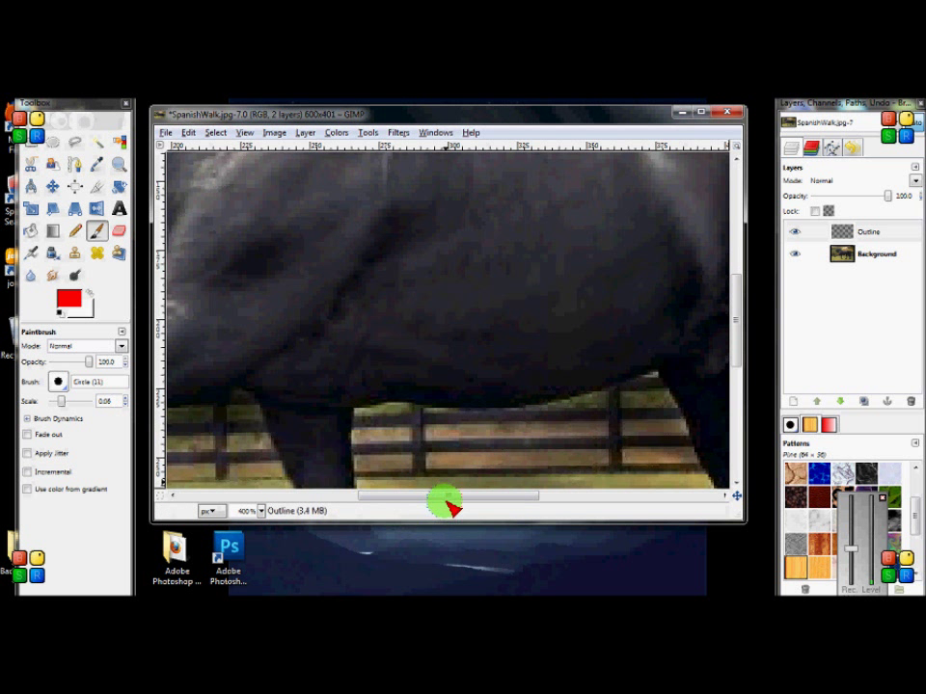
pyautogui.moveTo(451, 508); pyautogui.dragTo(330, 496)
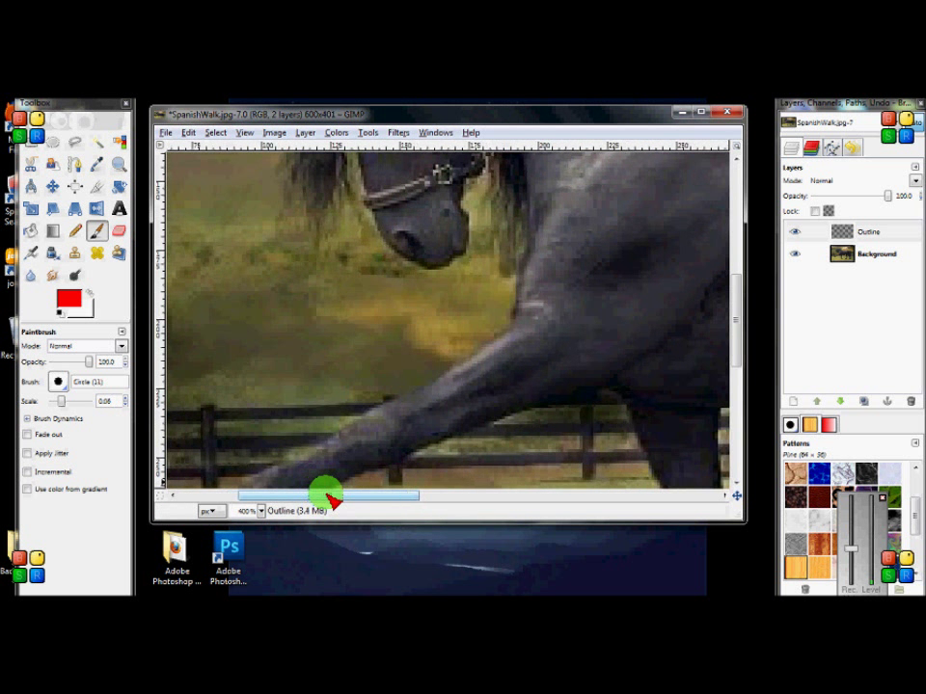
pyautogui.click(261, 512)
pyautogui.click(248, 386)
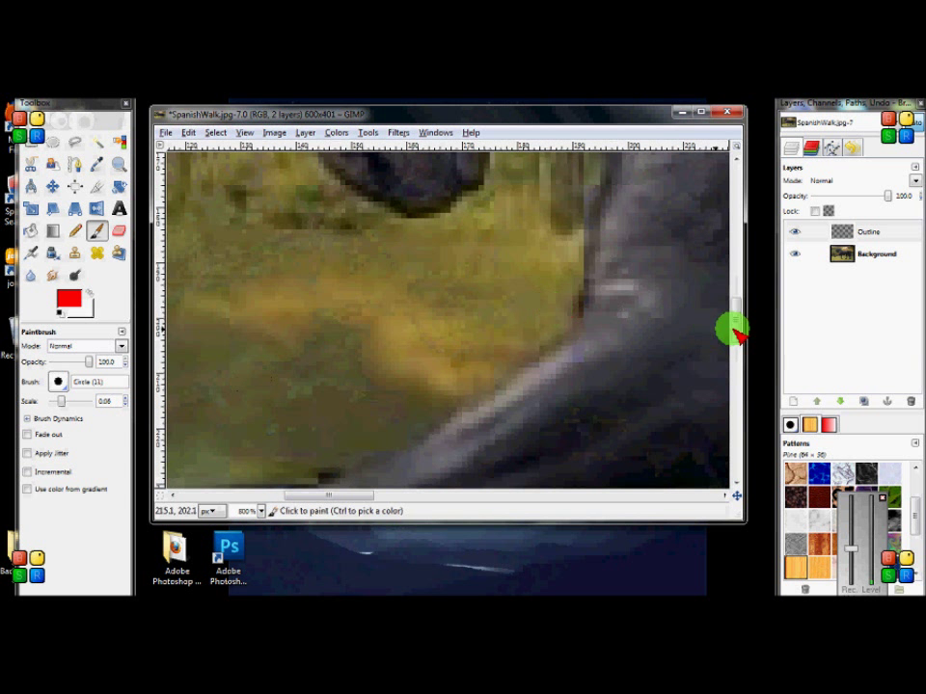
pyautogui.moveTo(733, 324); pyautogui.dragTo(727, 285)
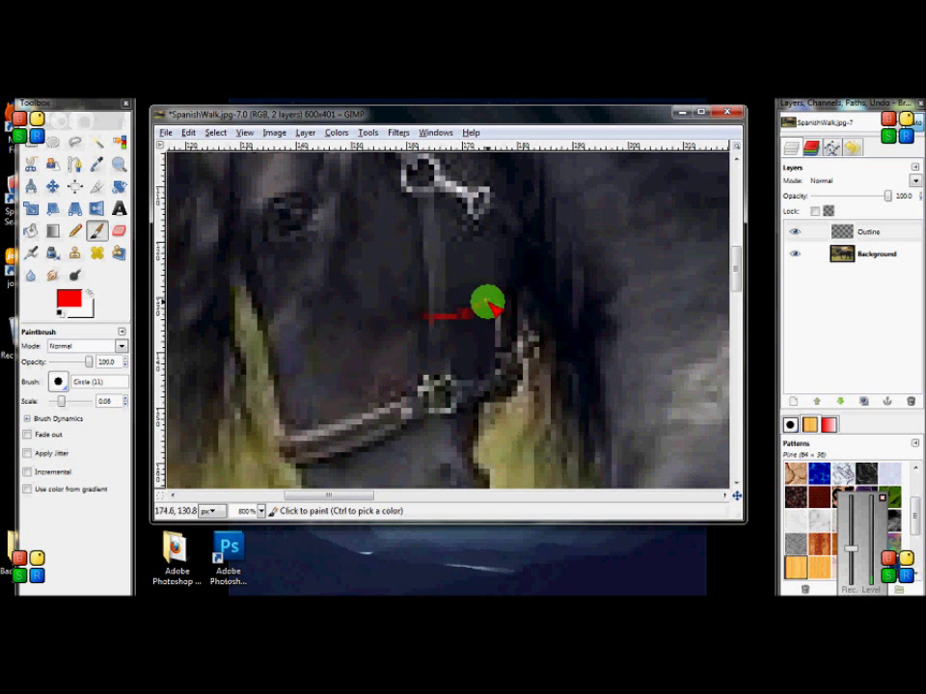
# Trace red lines from the halter buckle down to the nose and up the front of the face, undoing one stray stroke.
pyautogui.moveTo(507, 287)
pyautogui.mouseDown()
pyautogui.moveTo(527, 237)
pyautogui.moveTo(519, 204)
pyautogui.mouseUp()
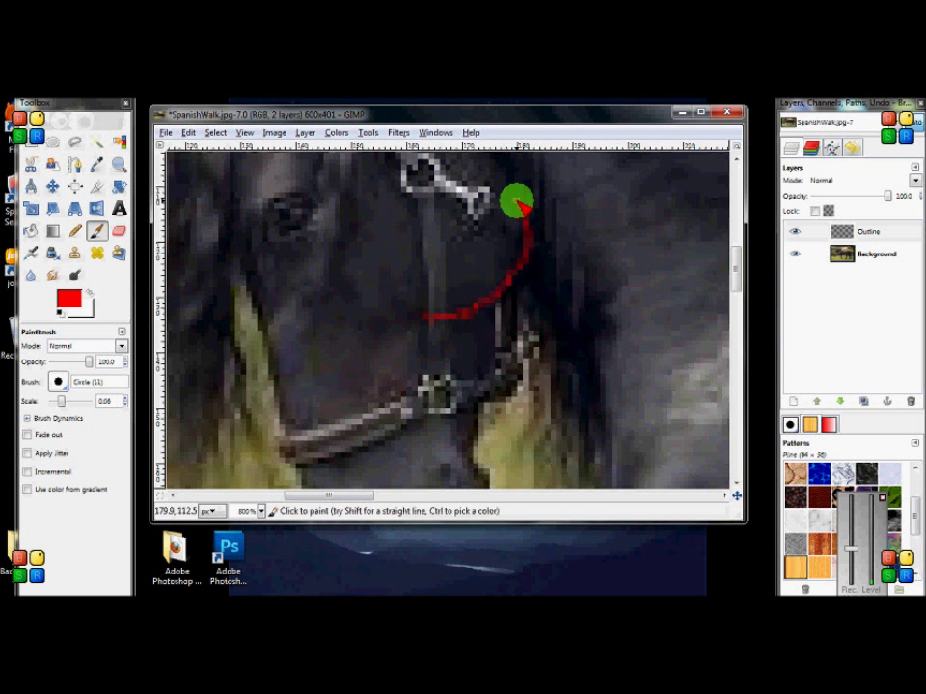
pyautogui.hotkey('ctrl', 'z')
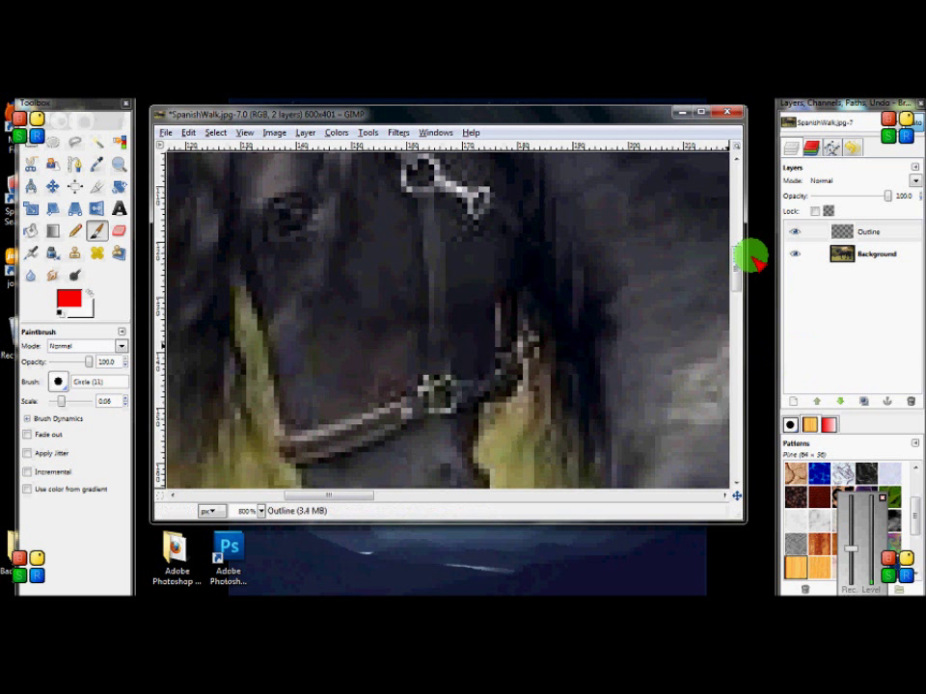
pyautogui.moveTo(736, 260); pyautogui.dragTo(737, 269)
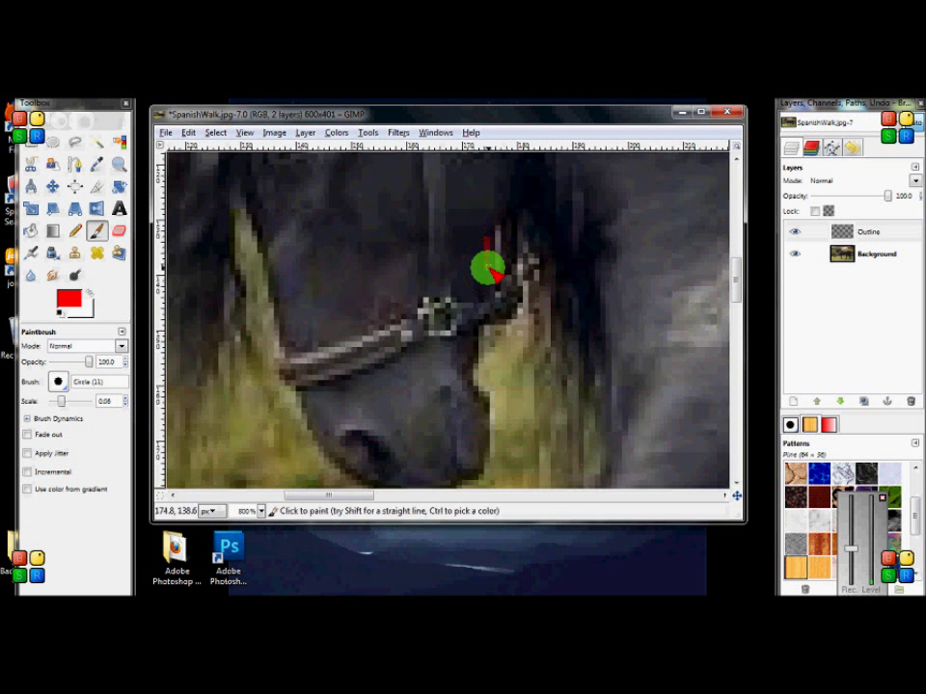
pyautogui.moveTo(488, 268); pyautogui.dragTo(465, 362)
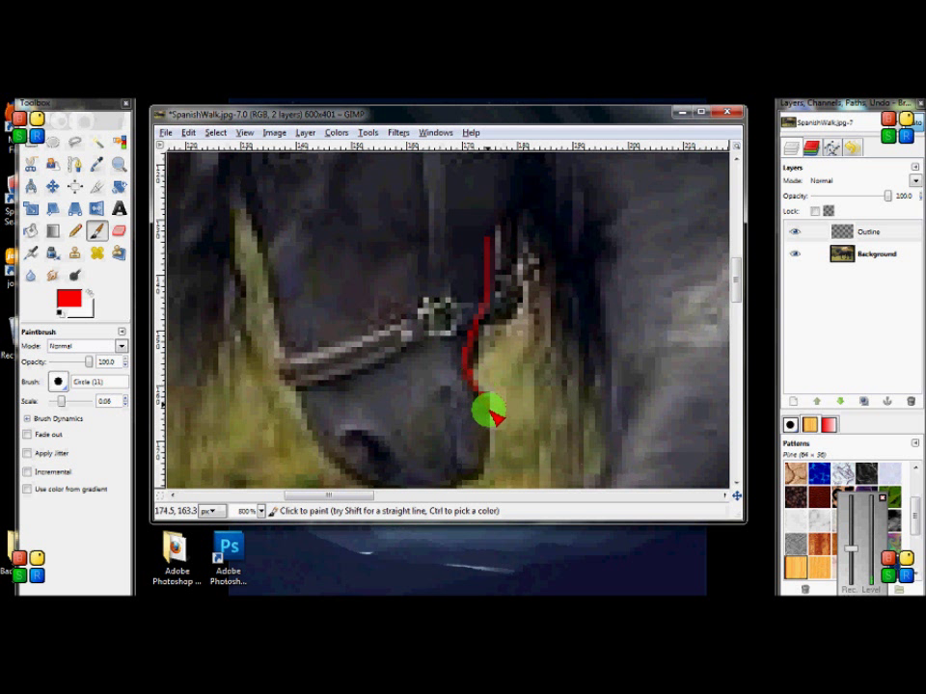
pyautogui.moveTo(488, 412)
pyautogui.mouseDown()
pyautogui.moveTo(490, 449)
pyautogui.moveTo(472, 480)
pyautogui.moveTo(464, 478)
pyautogui.moveTo(448, 388)
pyautogui.mouseUp()
pyautogui.scroll(-3, 736, 294)
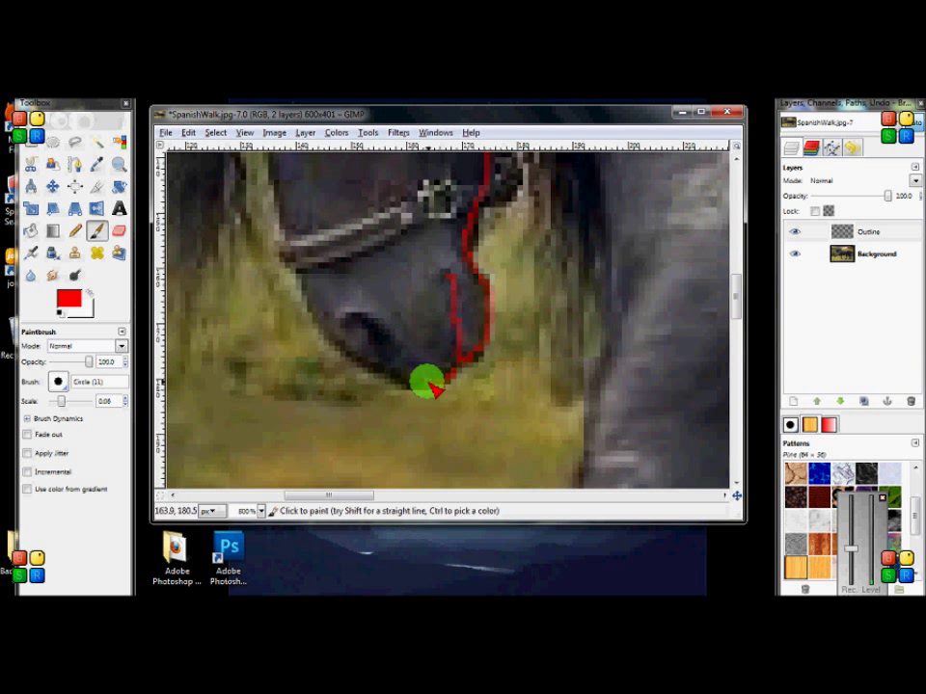
pyautogui.moveTo(378, 374); pyautogui.dragTo(342, 348)
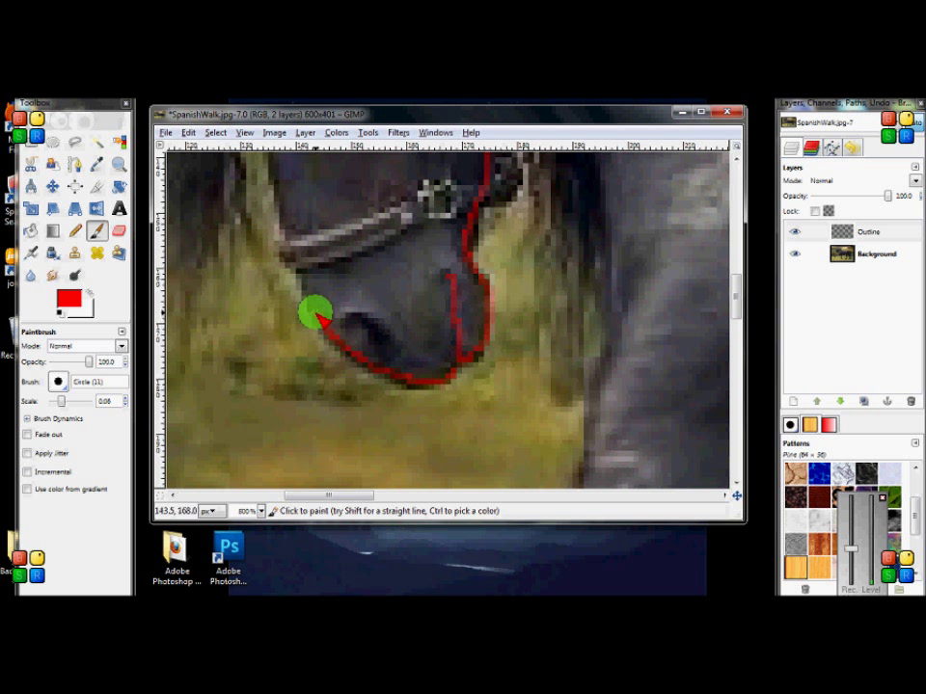
pyautogui.moveTo(301, 270); pyautogui.dragTo(289, 226)
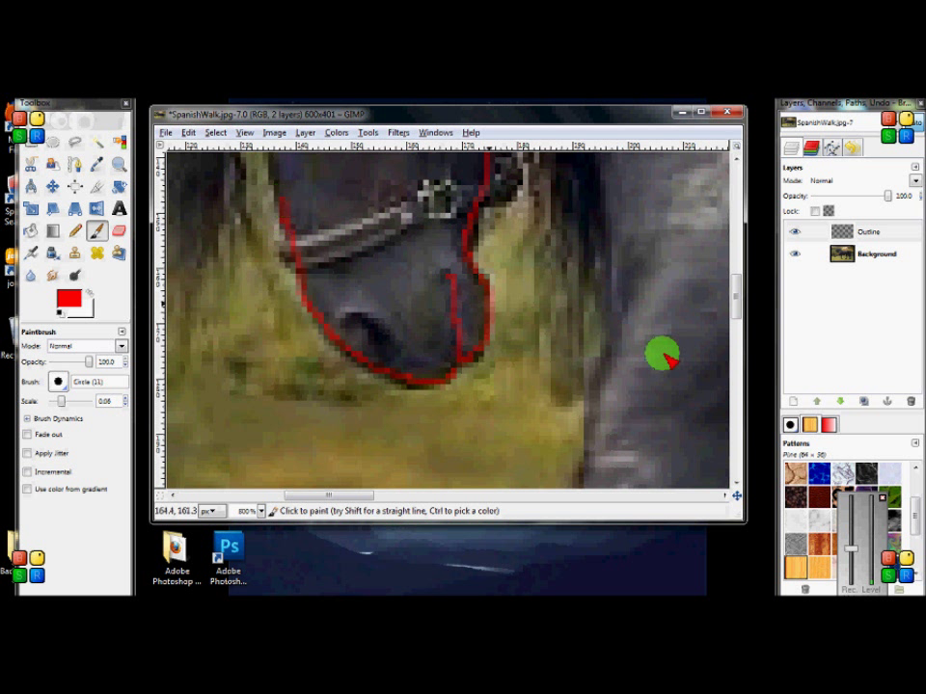
# Trace the cheek, outline the nostril and draw the ear's left edge in red.
pyautogui.moveTo(734, 306); pyautogui.dragTo(733, 272)
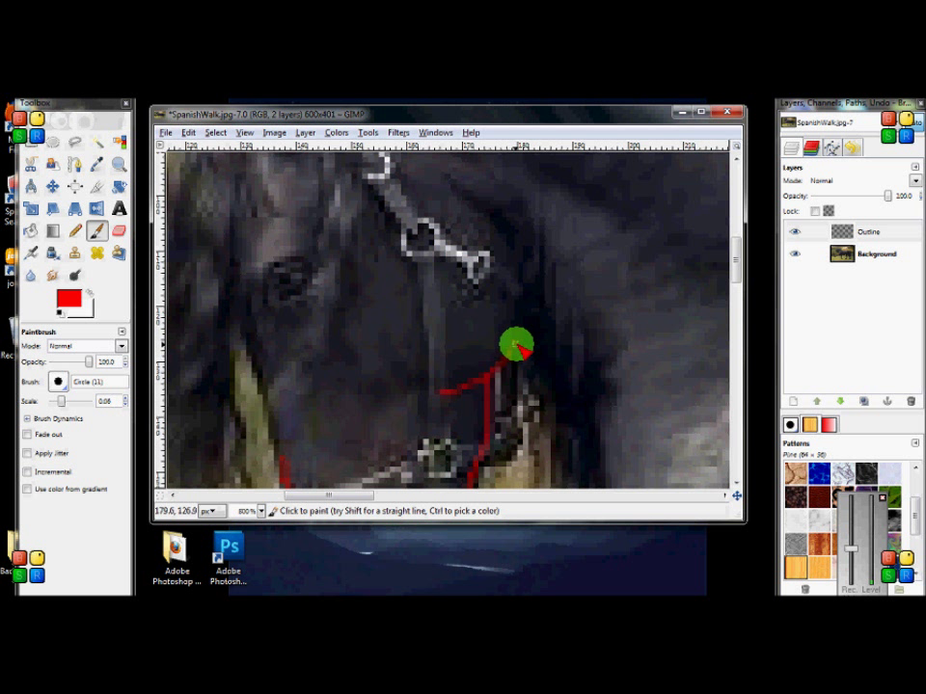
pyautogui.moveTo(514, 344)
pyautogui.mouseDown()
pyautogui.moveTo(525, 269)
pyautogui.moveTo(503, 229)
pyautogui.mouseUp()
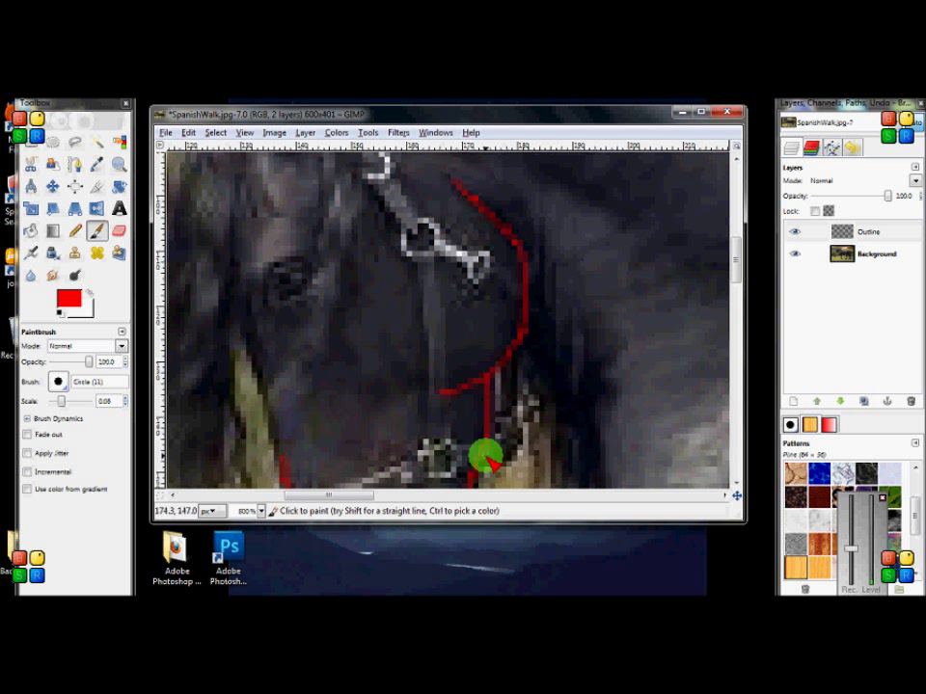
pyautogui.moveTo(337, 494); pyautogui.dragTo(312, 494)
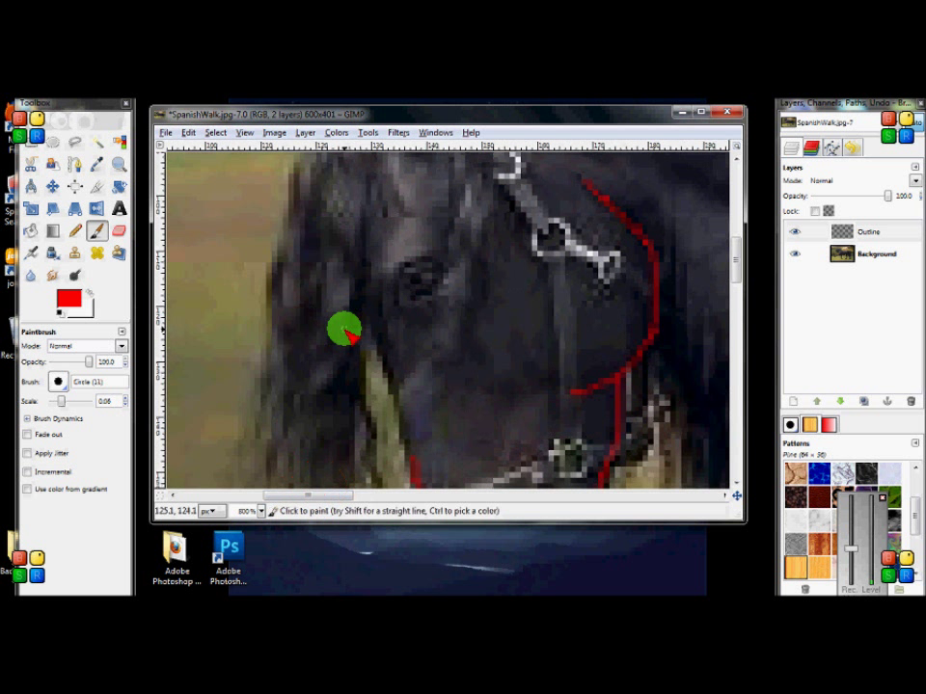
pyautogui.moveTo(376, 334); pyautogui.dragTo(412, 472)
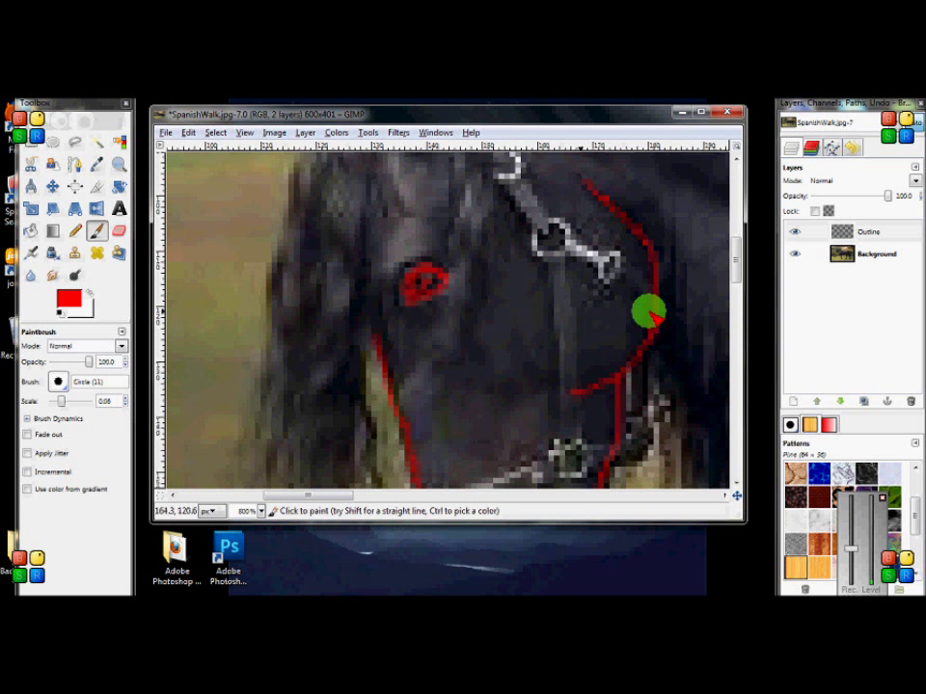
pyautogui.moveTo(735, 259); pyautogui.dragTo(722, 301)
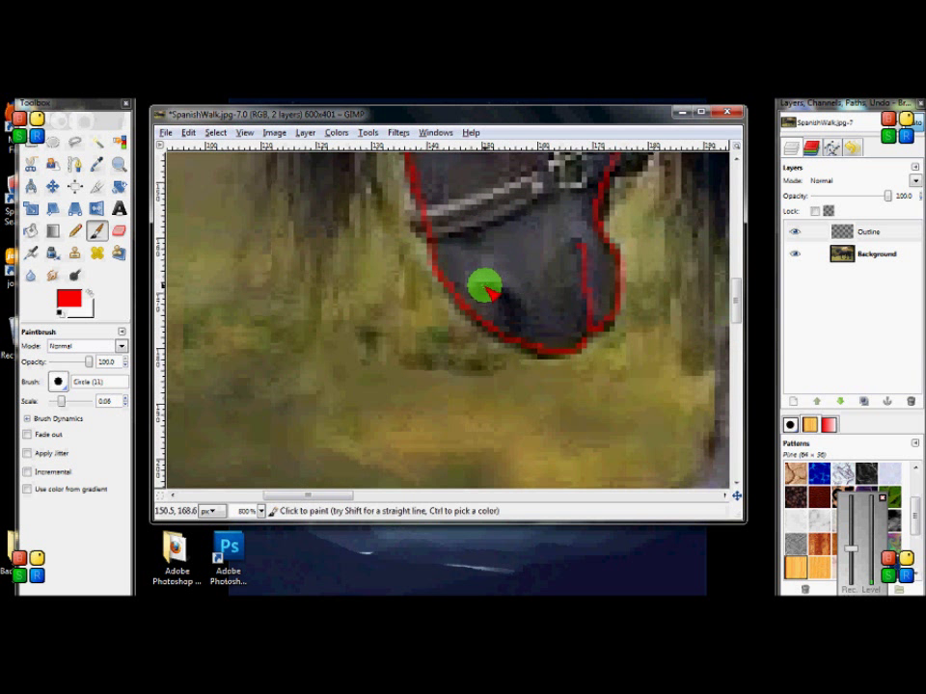
pyautogui.moveTo(495, 289)
pyautogui.mouseDown()
pyautogui.moveTo(516, 321)
pyautogui.moveTo(479, 283)
pyautogui.mouseUp()
pyautogui.moveTo(735, 314); pyautogui.dragTo(731, 241)
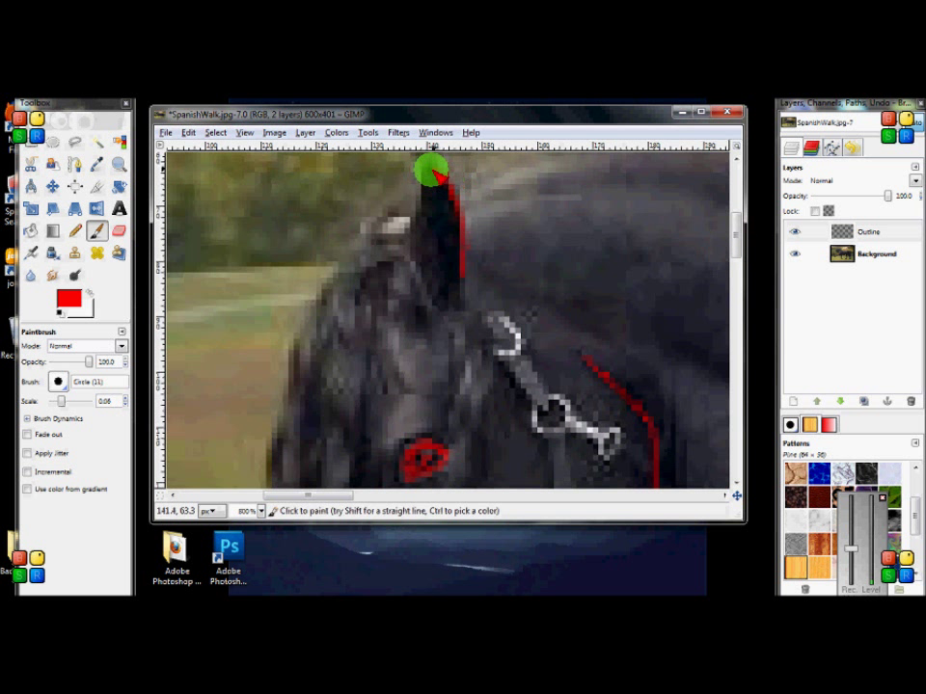
pyautogui.moveTo(420, 196)
pyautogui.mouseDown()
pyautogui.moveTo(452, 281)
pyautogui.moveTo(410, 207)
pyautogui.moveTo(414, 240)
pyautogui.mouseUp()
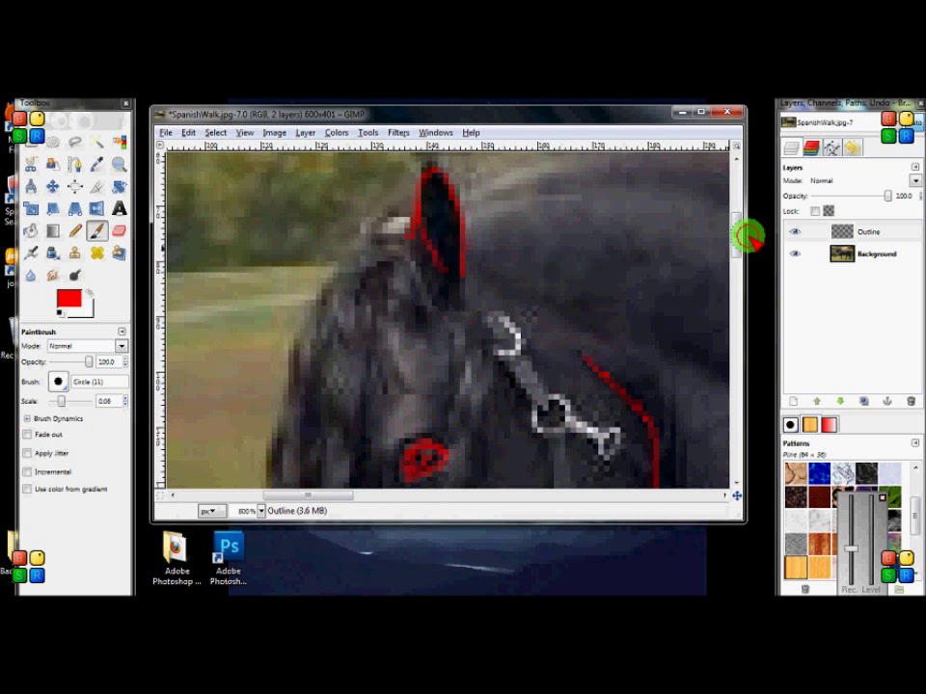
# Redraw the ear's left edge, then trace the neck and the left edge of the face in red.
pyautogui.scroll(-3, 741, 244)
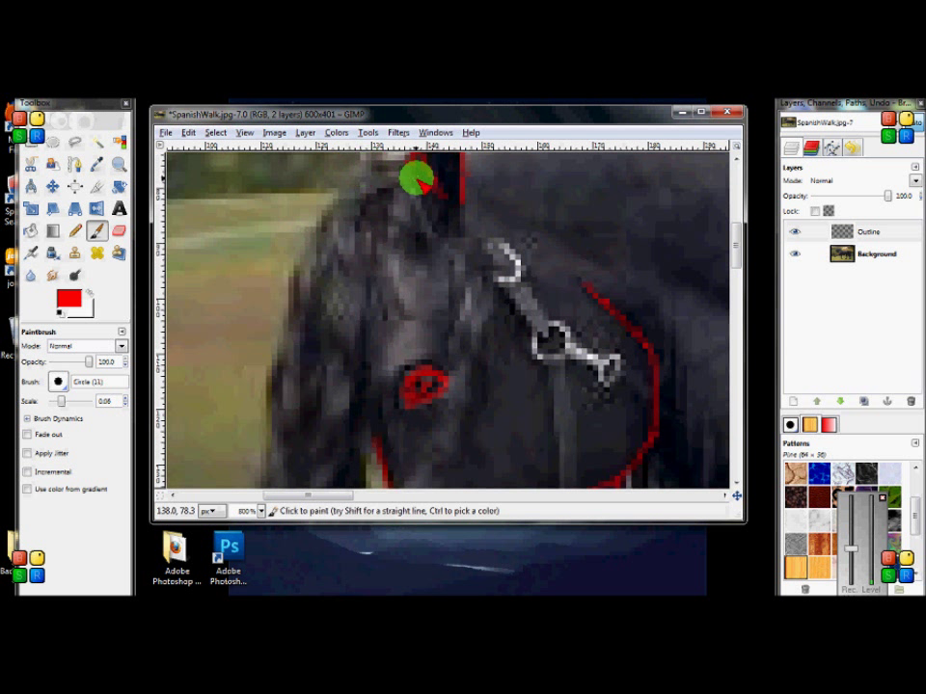
pyautogui.moveTo(404, 172)
pyautogui.mouseDown()
pyautogui.moveTo(390, 222)
pyautogui.moveTo(381, 223)
pyautogui.moveTo(382, 380)
pyautogui.moveTo(366, 349)
pyautogui.moveTo(382, 482)
pyautogui.mouseUp()
pyautogui.moveTo(314, 232); pyautogui.dragTo(264, 394)
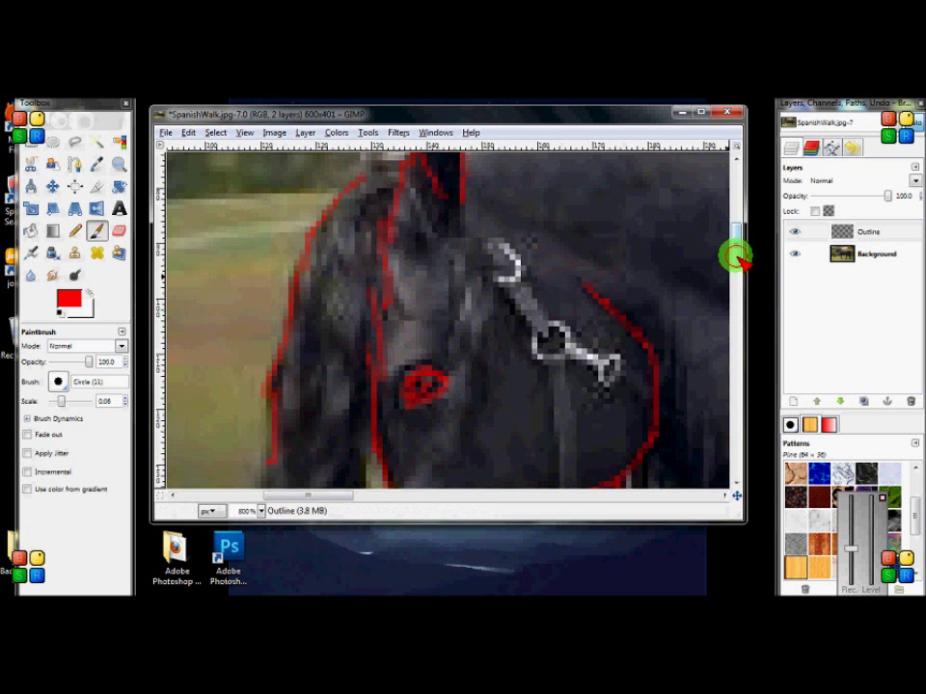
pyautogui.moveTo(734, 256); pyautogui.dragTo(736, 289)
pyautogui.moveTo(374, 162)
pyautogui.mouseDown()
pyautogui.moveTo(378, 302)
pyautogui.moveTo(363, 419)
pyautogui.moveTo(343, 399)
pyautogui.mouseUp()
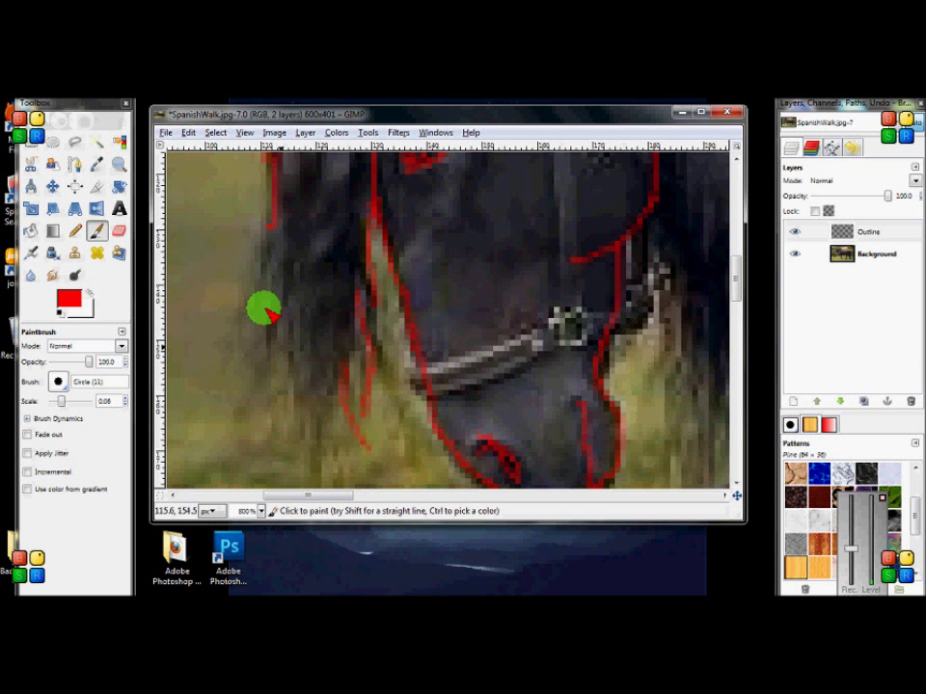
# Extend the mane edge downward and draw the throat line, then set the zoom to 400%.
pyautogui.moveTo(276, 235)
pyautogui.mouseDown()
pyautogui.moveTo(258, 344)
pyautogui.moveTo(264, 359)
pyautogui.moveTo(272, 336)
pyautogui.moveTo(310, 436)
pyautogui.mouseUp()
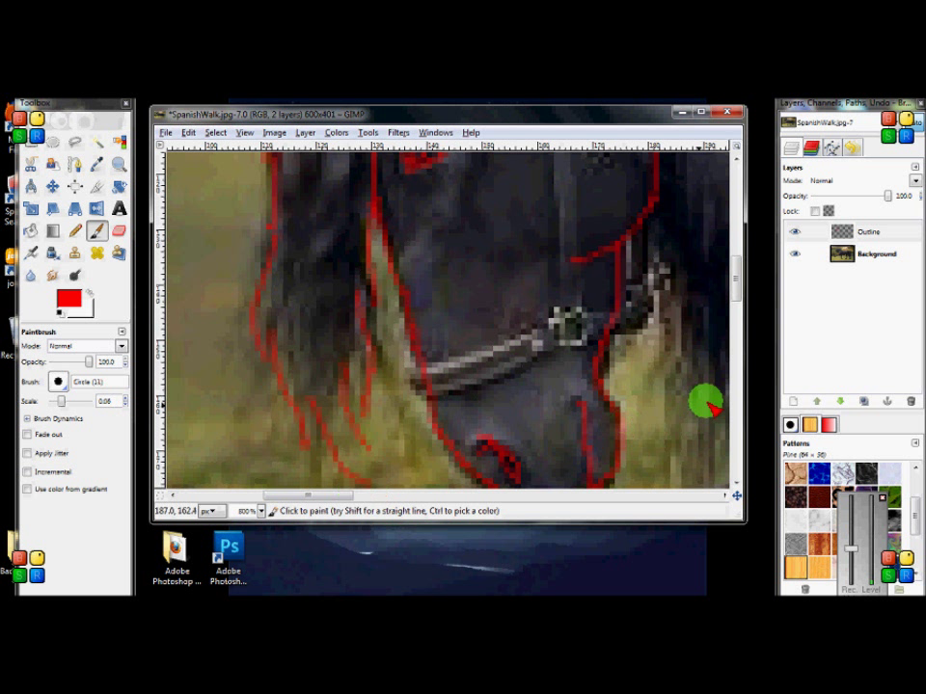
pyautogui.moveTo(733, 294)
pyautogui.mouseDown()
pyautogui.moveTo(730, 233)
pyautogui.moveTo(732, 295)
pyautogui.mouseUp()
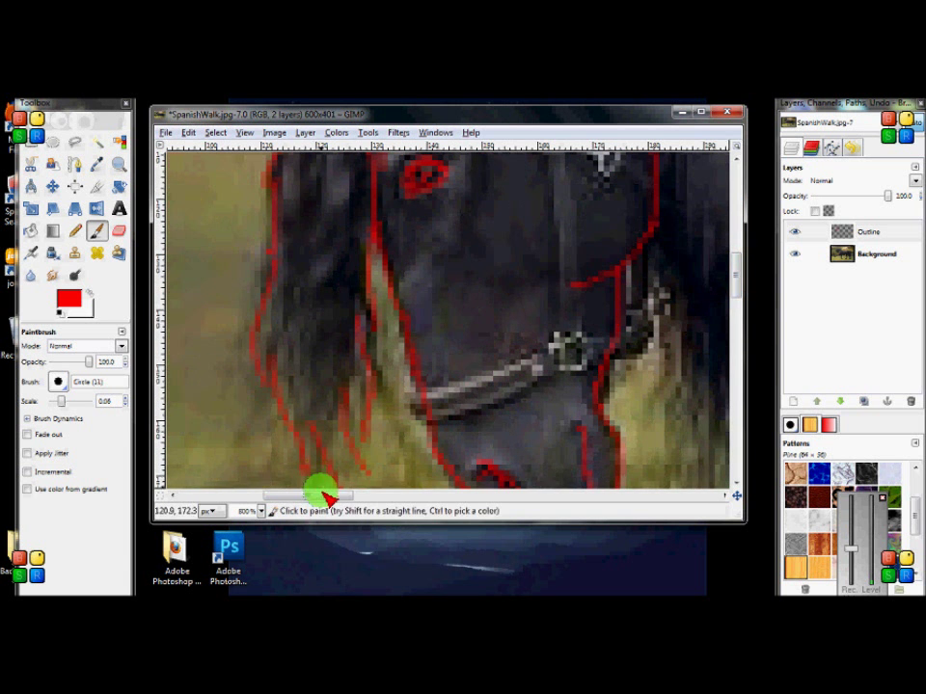
pyautogui.moveTo(324, 496); pyautogui.dragTo(372, 495)
pyautogui.moveTo(735, 291); pyautogui.dragTo(736, 287)
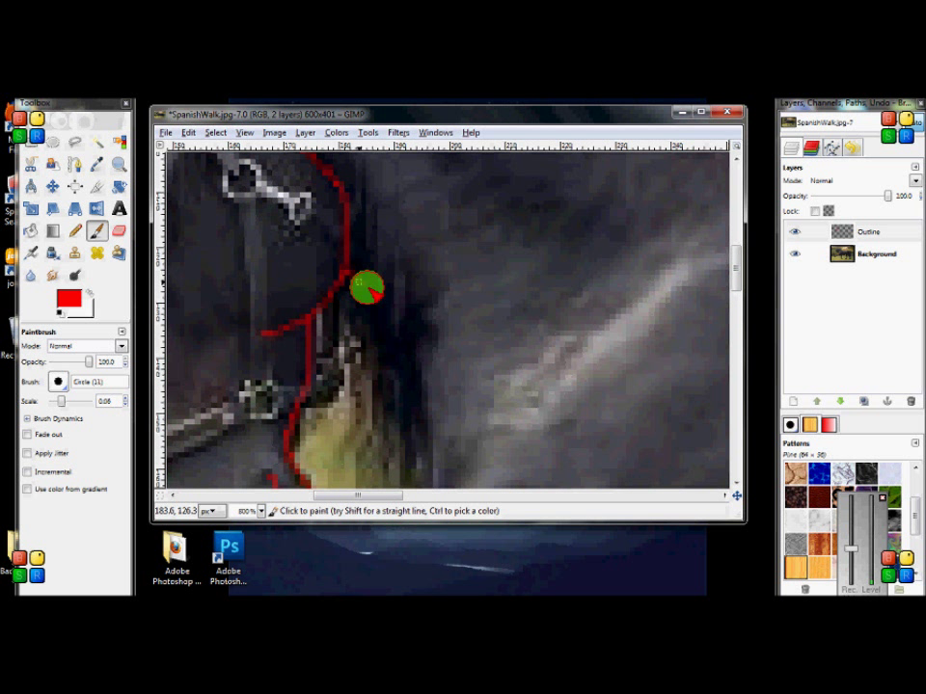
pyautogui.moveTo(347, 278)
pyautogui.mouseDown()
pyautogui.moveTo(376, 316)
pyautogui.moveTo(388, 363)
pyautogui.moveTo(395, 470)
pyautogui.mouseUp()
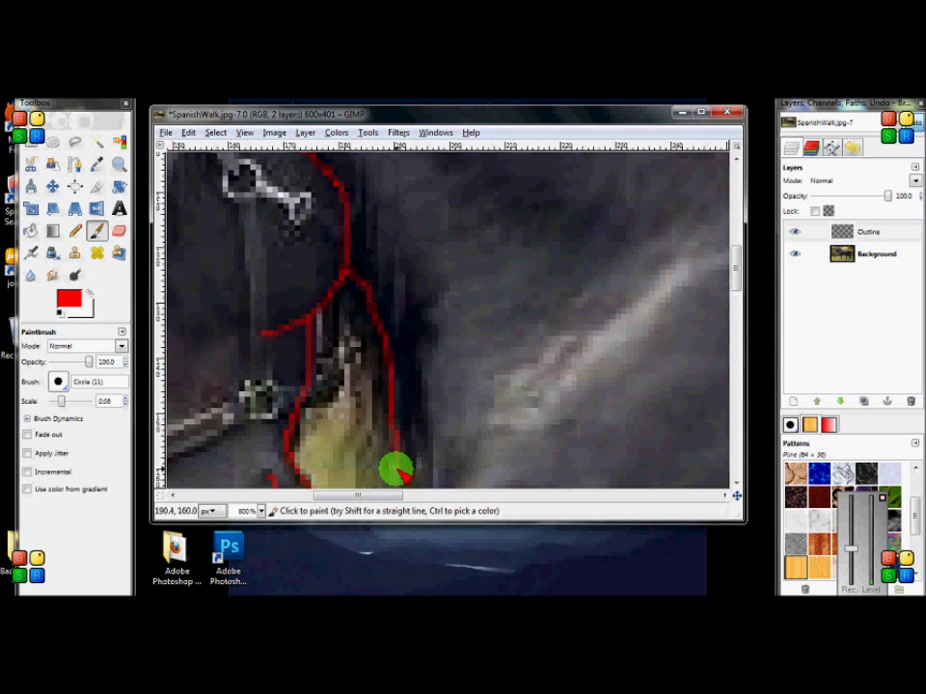
pyautogui.moveTo(734, 275); pyautogui.dragTo(726, 248)
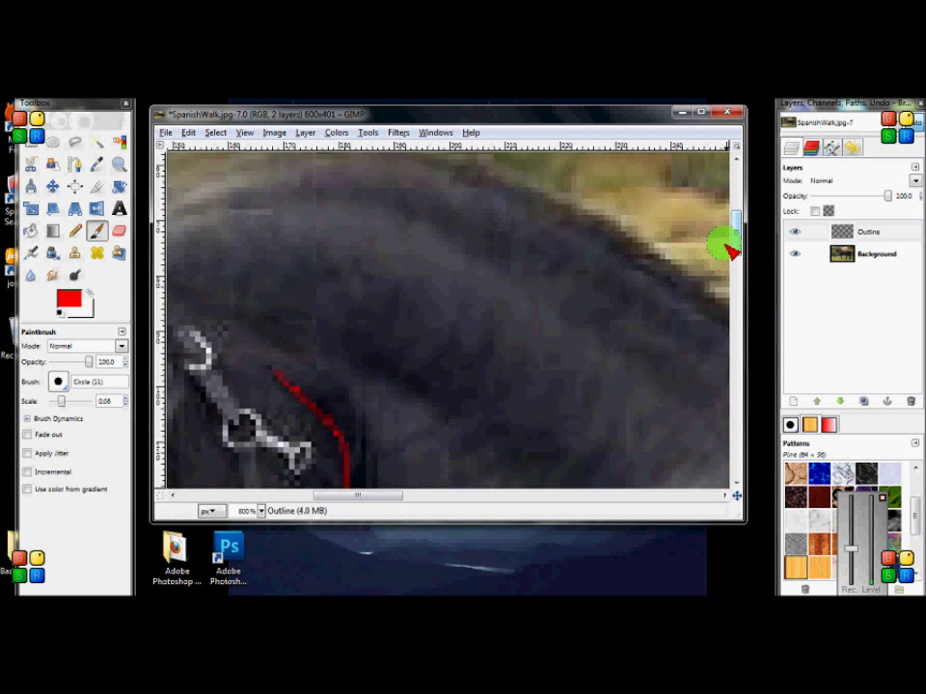
pyautogui.click(260, 511)
pyautogui.click(244, 403)
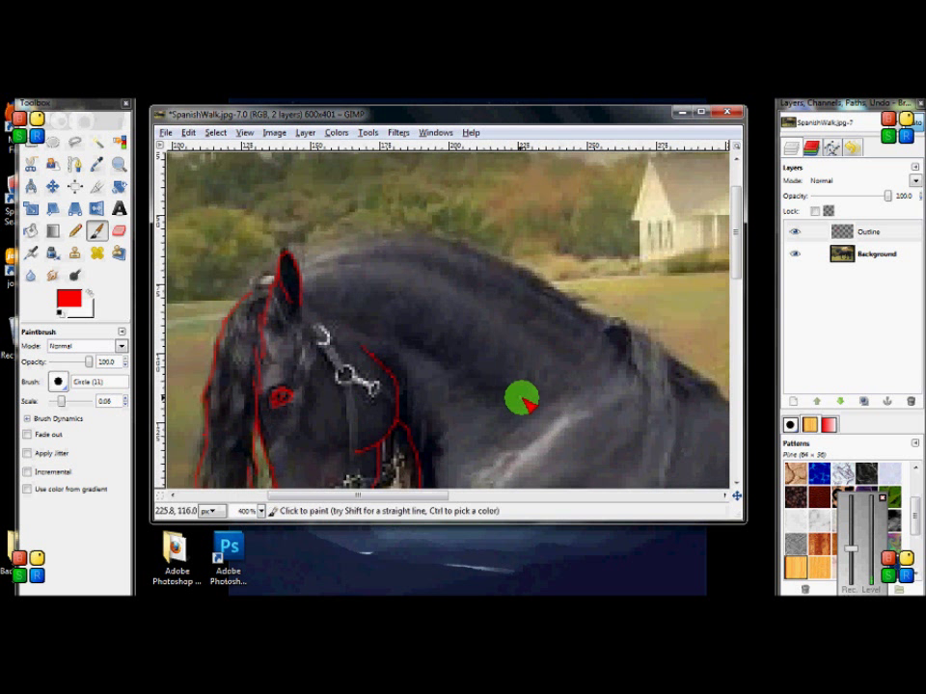
pyautogui.moveTo(738, 278); pyautogui.dragTo(735, 309)
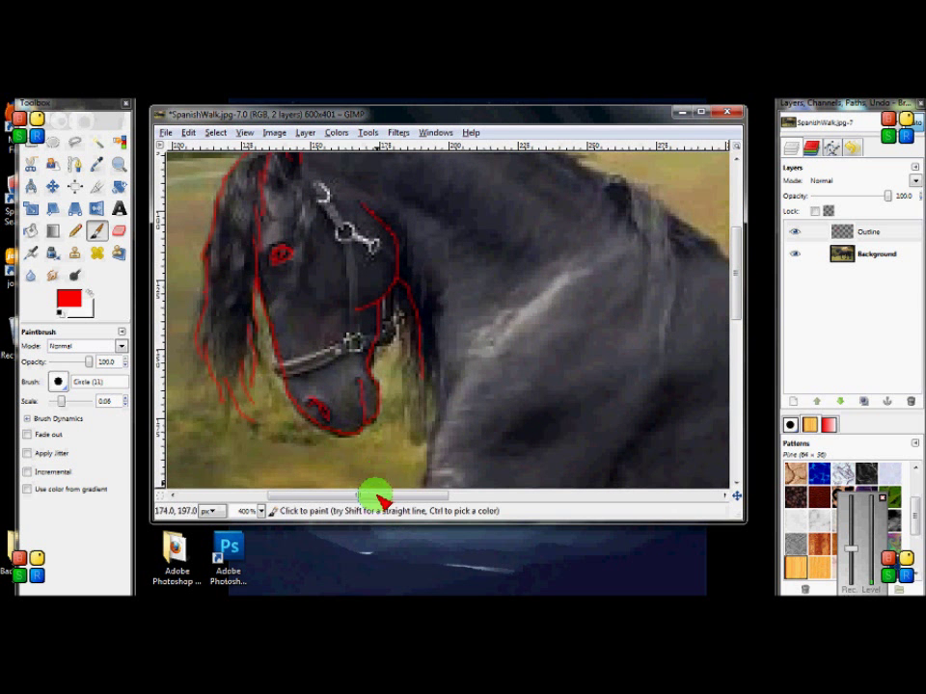
pyautogui.moveTo(378, 495); pyautogui.dragTo(503, 508)
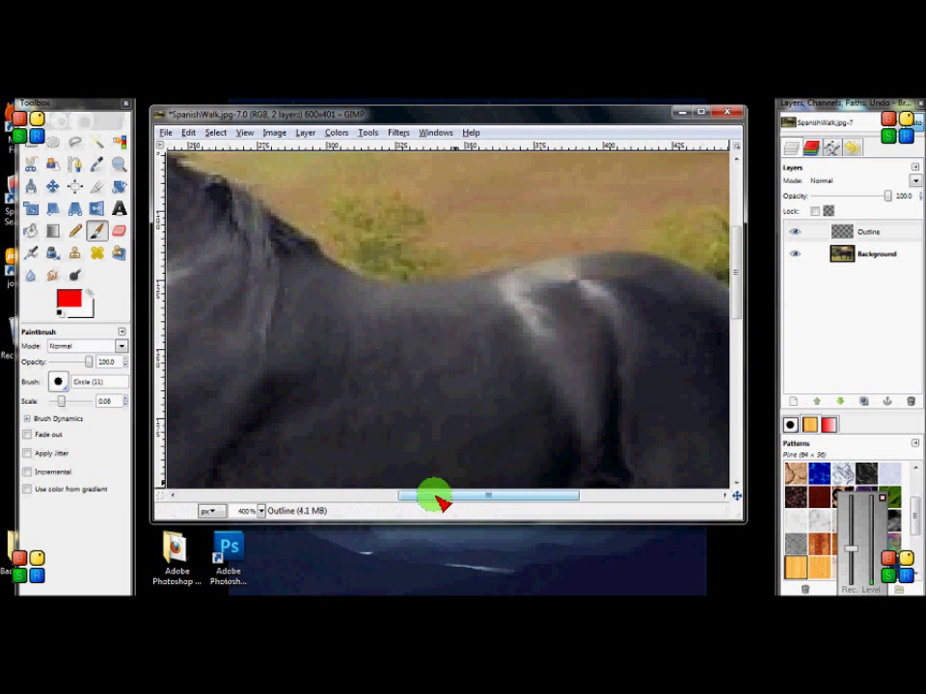
pyautogui.moveTo(438, 502); pyautogui.dragTo(505, 509)
pyautogui.moveTo(729, 291); pyautogui.dragTo(739, 326)
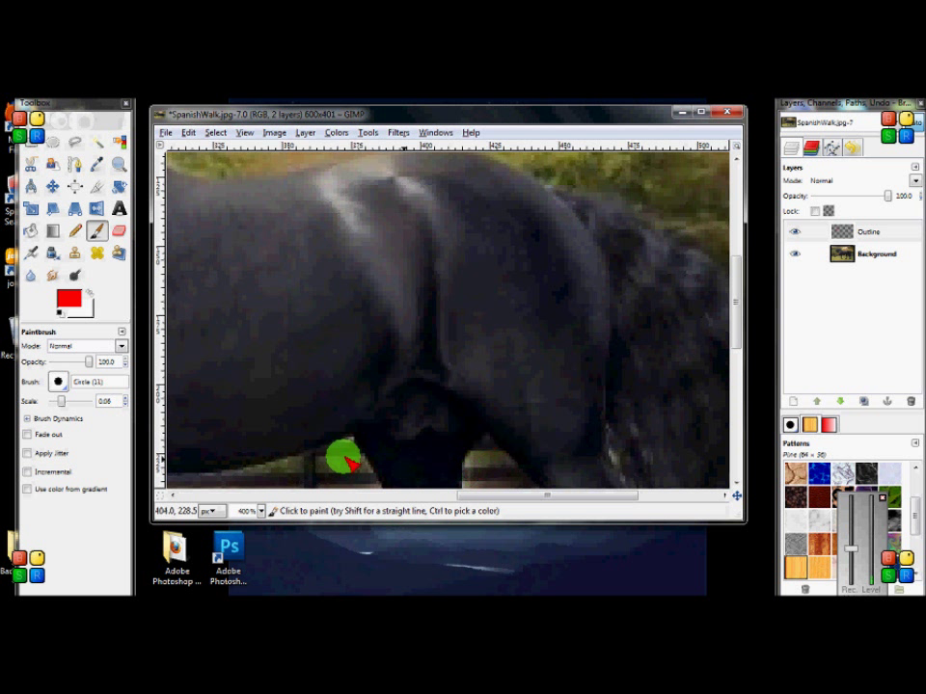
pyautogui.moveTo(555, 500); pyautogui.dragTo(427, 489)
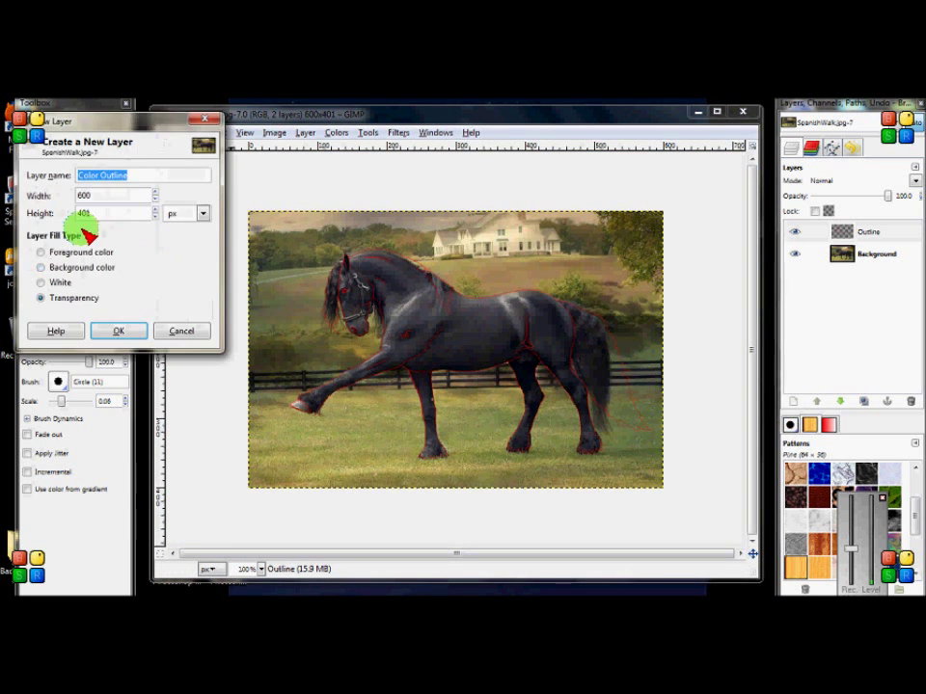
# Give the new layer a White fill, name it 'Whiteness', and confirm.
pyautogui.click(41, 283)
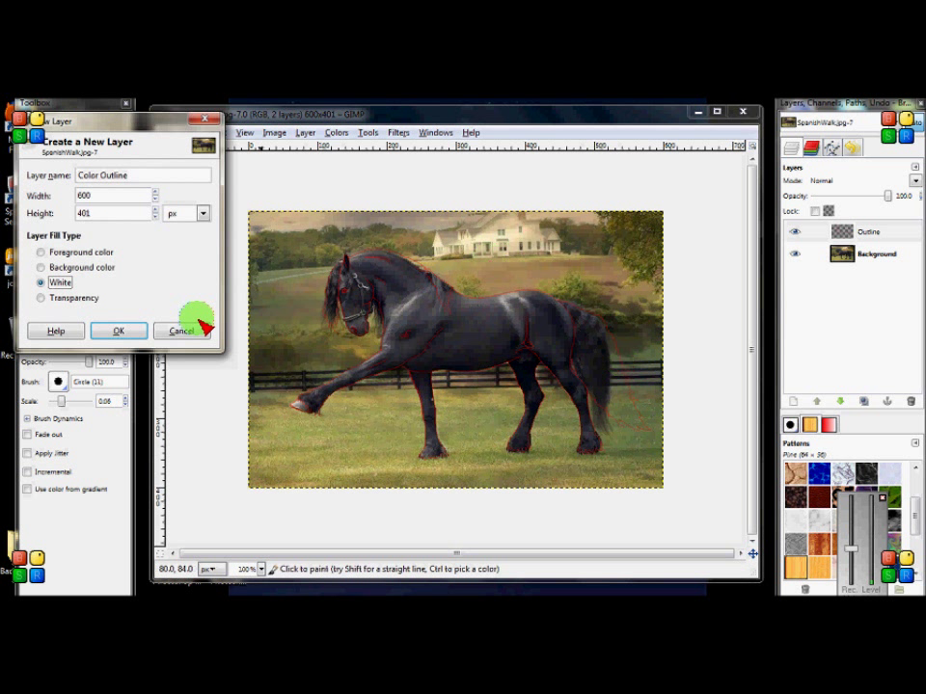
pyautogui.moveTo(146, 178); pyautogui.dragTo(4, 174)
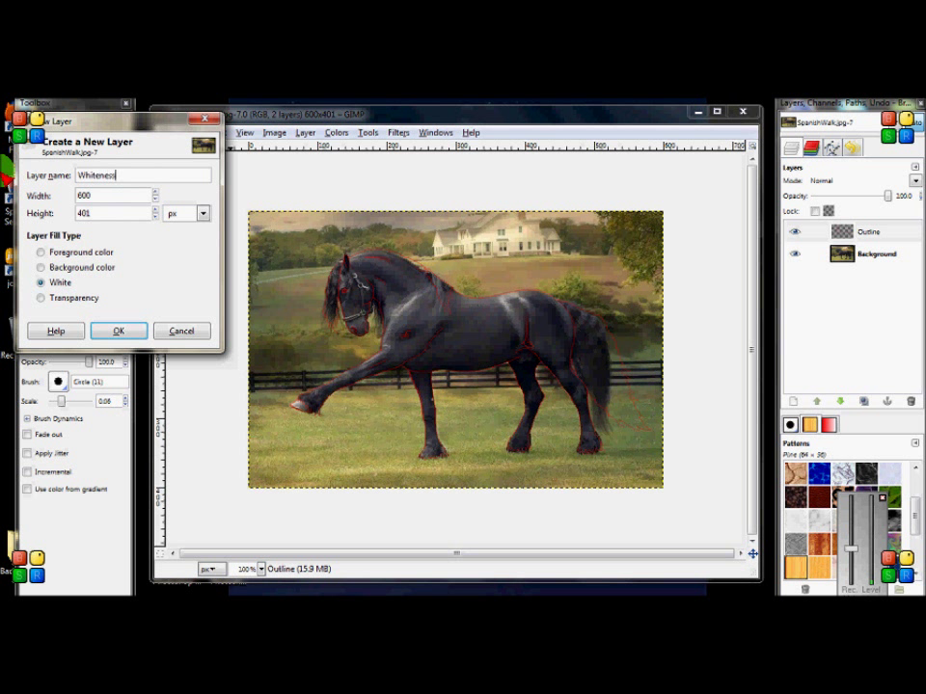
pyautogui.write('Whiteness')
pyautogui.press('Return')
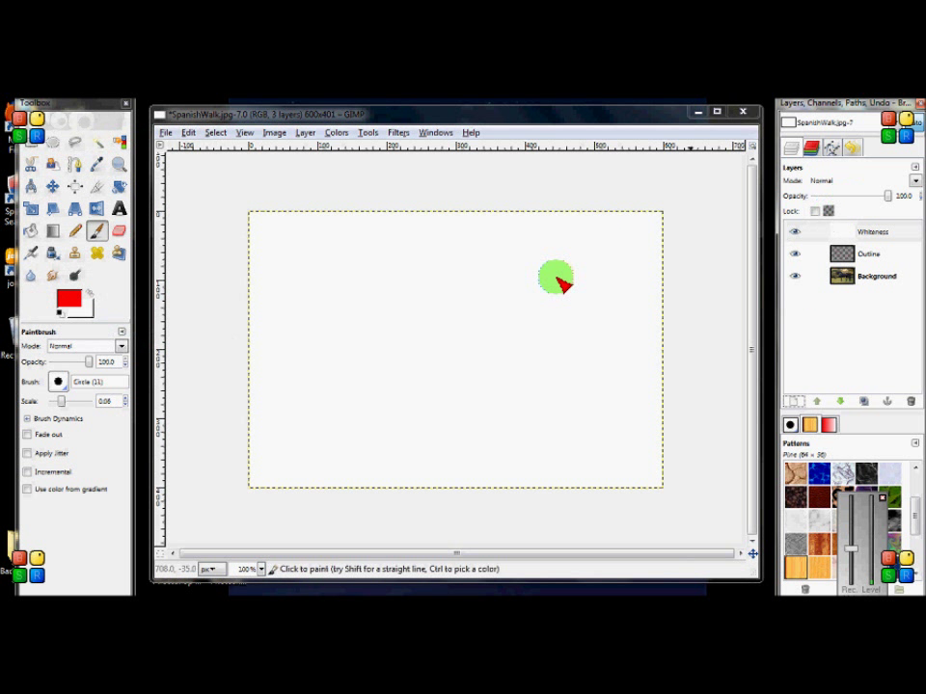
# Lower Whiteness beneath Outline and touch up the red lines between the front legs.
pyautogui.click(840, 401)
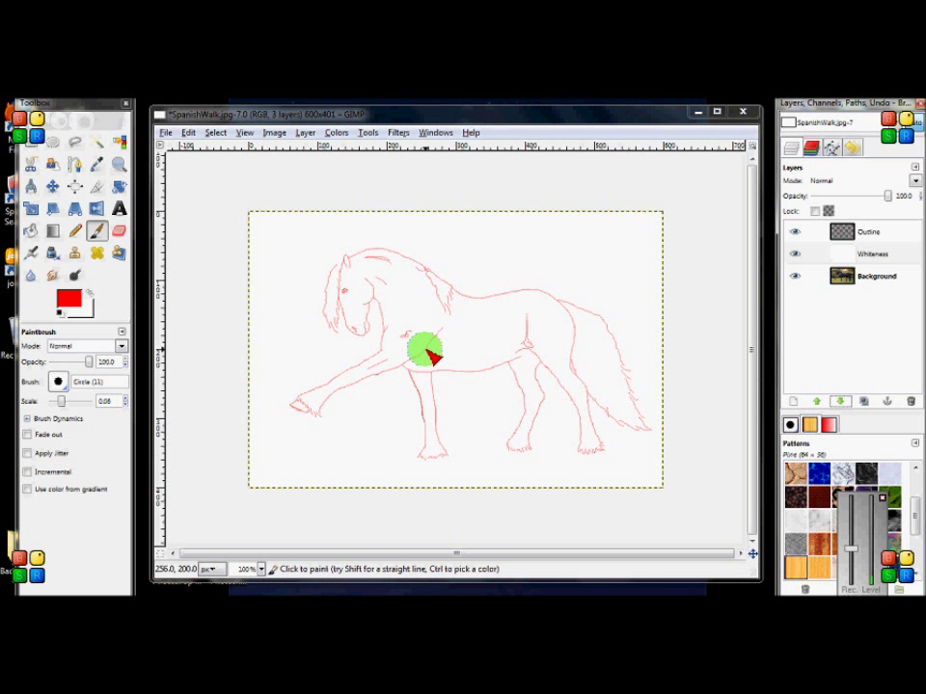
pyautogui.click(346, 265)
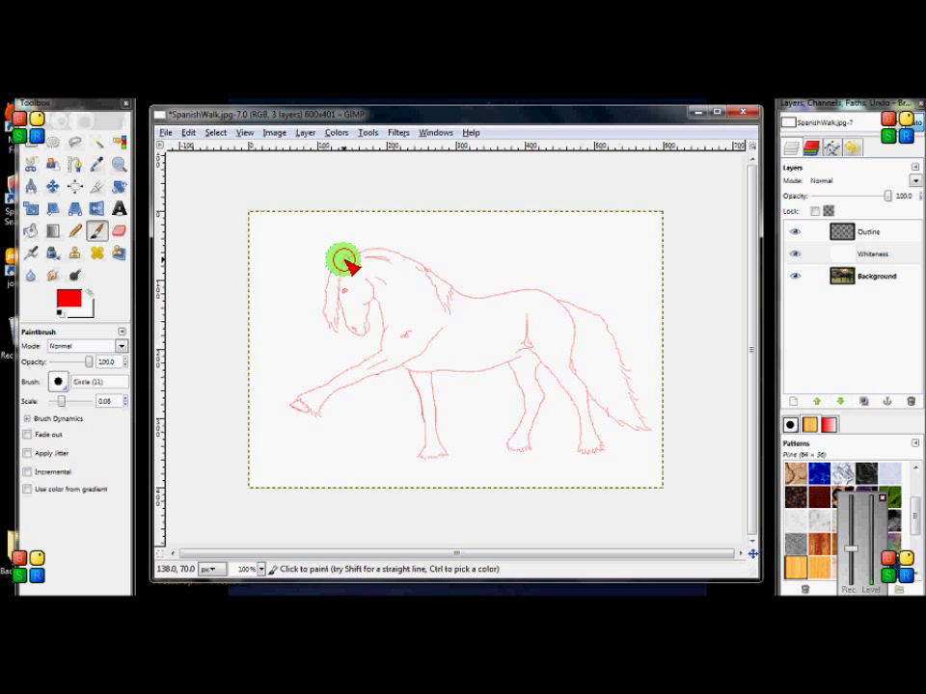
pyautogui.click(423, 416)
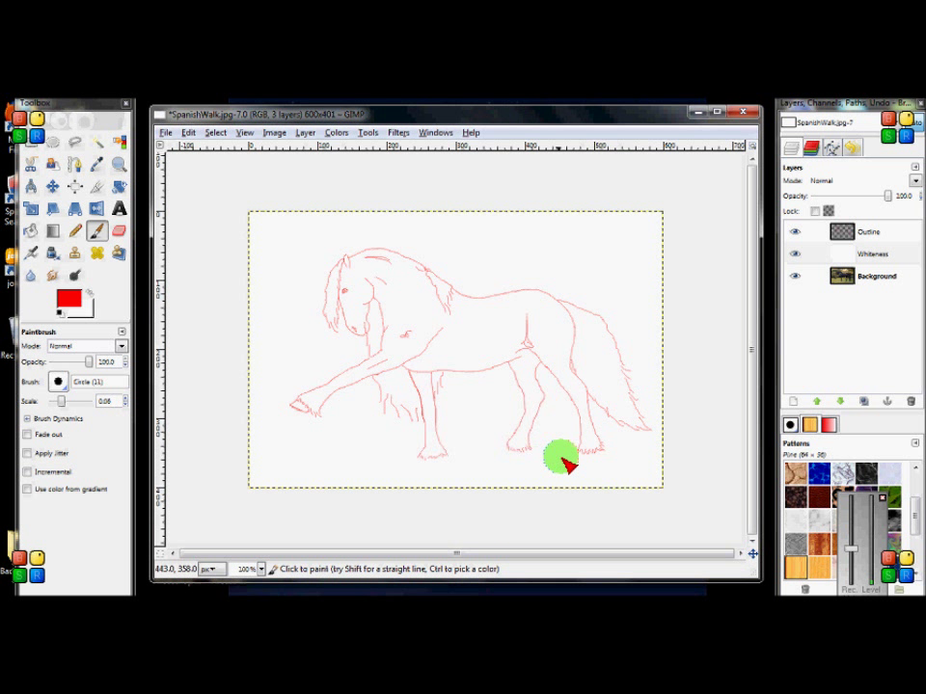
# Toggle Whiteness off and on to compare with the photo, then select the Outline layer.
pyautogui.click(794, 253)
pyautogui.click(795, 254)
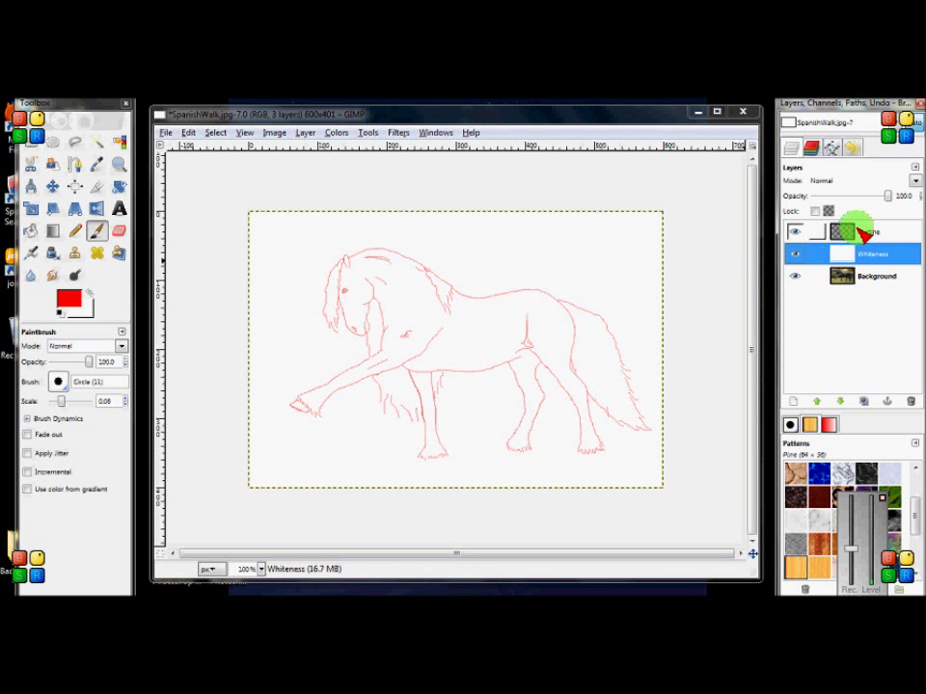
pyautogui.click(858, 233)
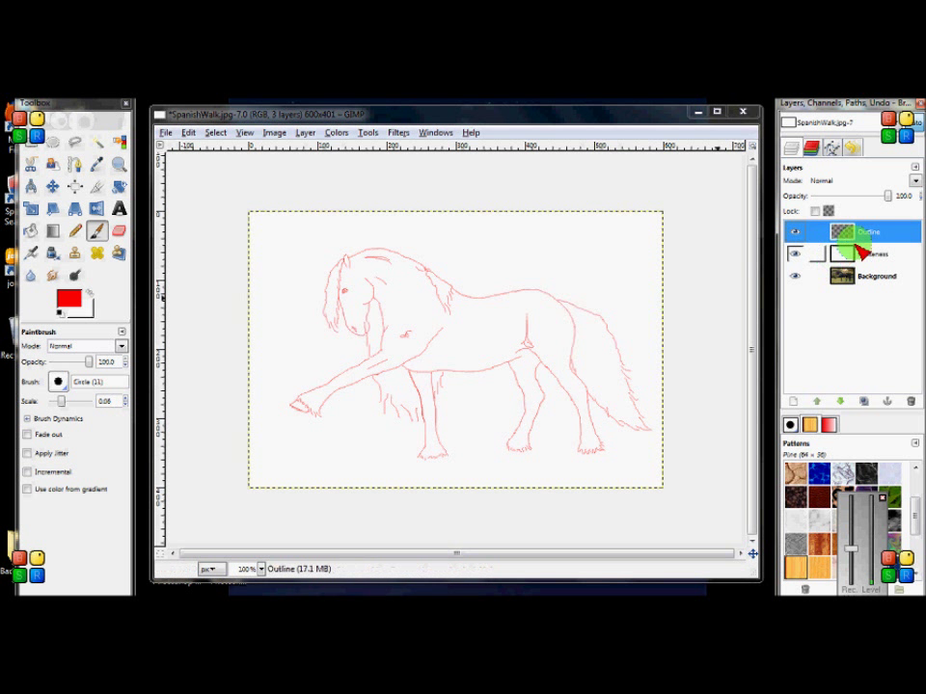